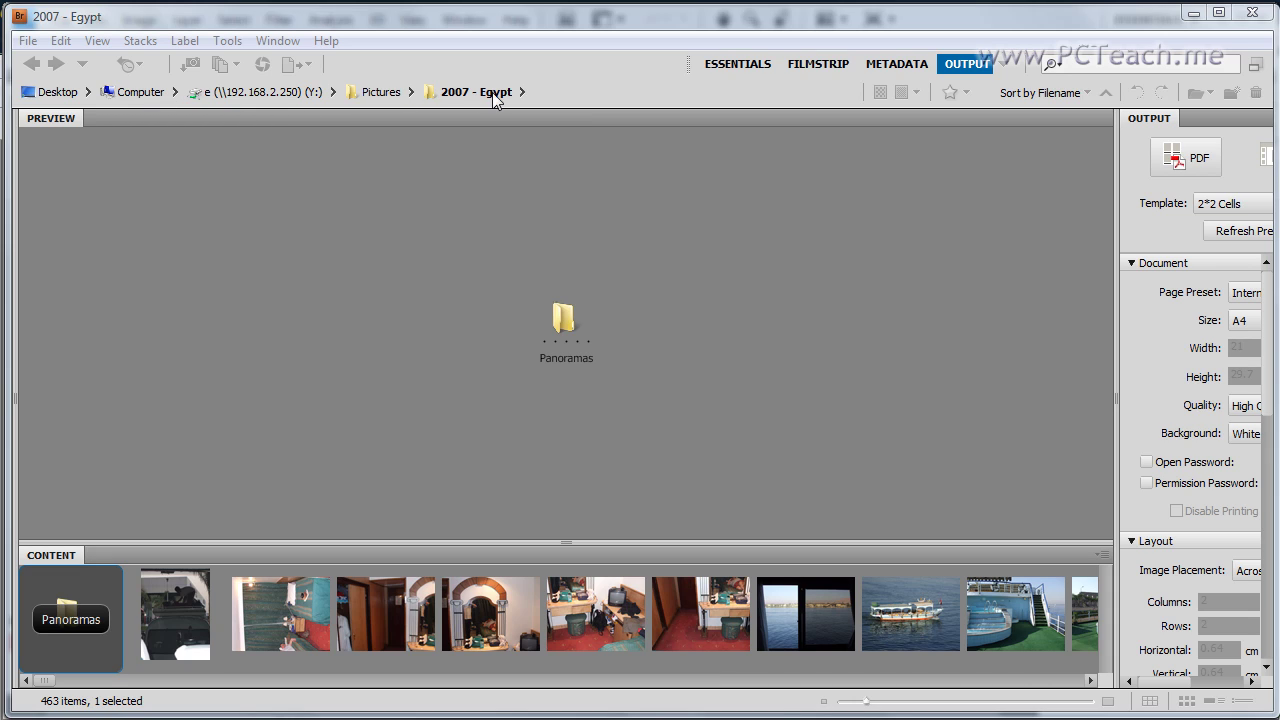
# Scroll the Content strip along until the temple courtyard photos line up.
pyautogui.click(132, 682)
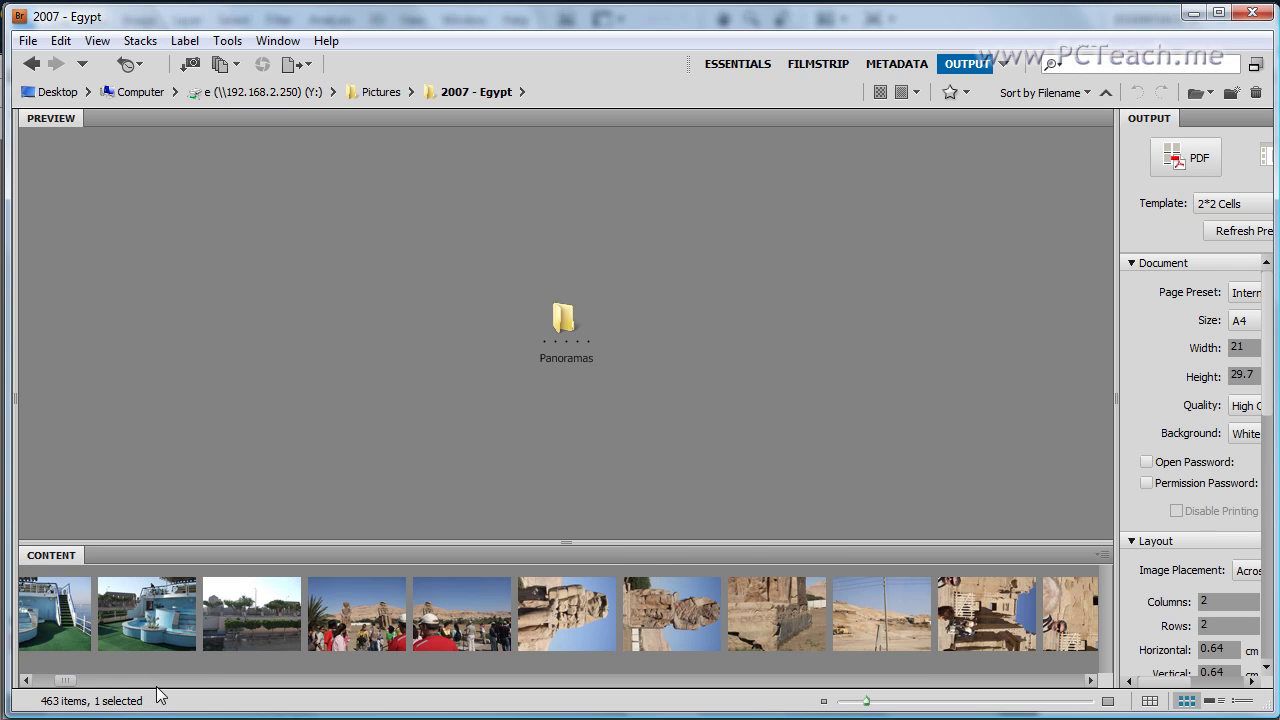
pyautogui.click(167, 683)
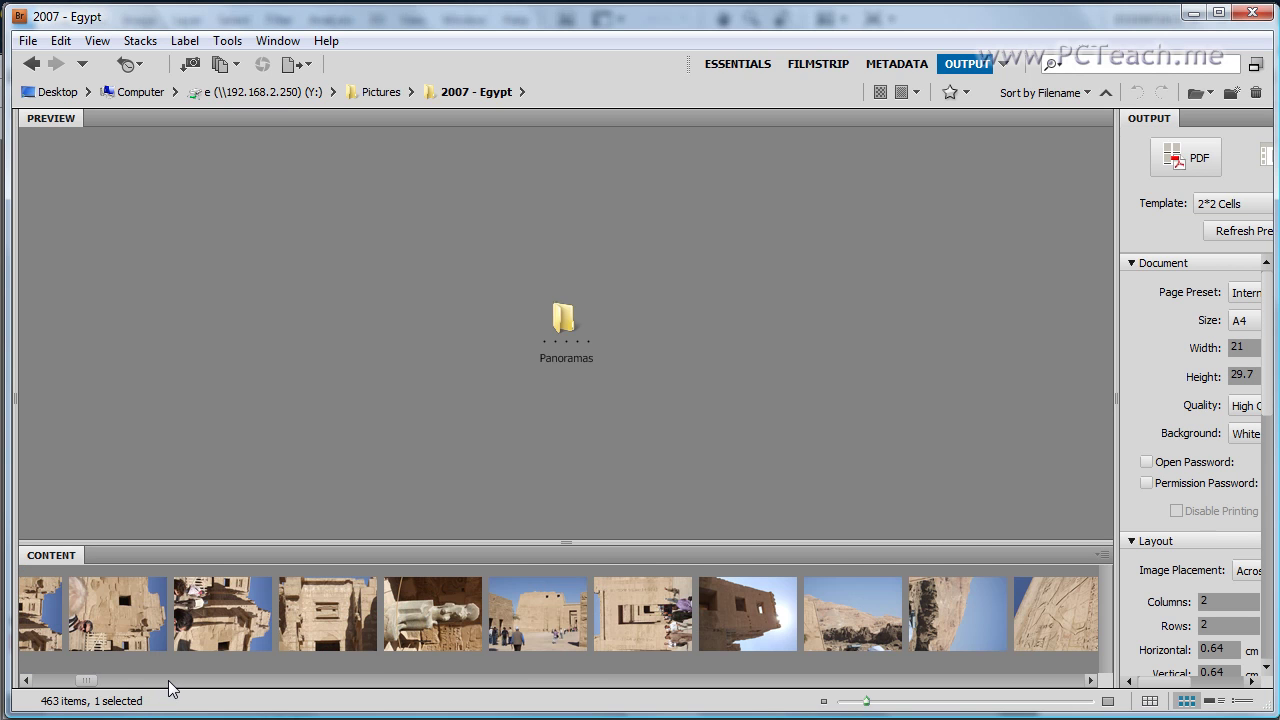
pyautogui.click(187, 683)
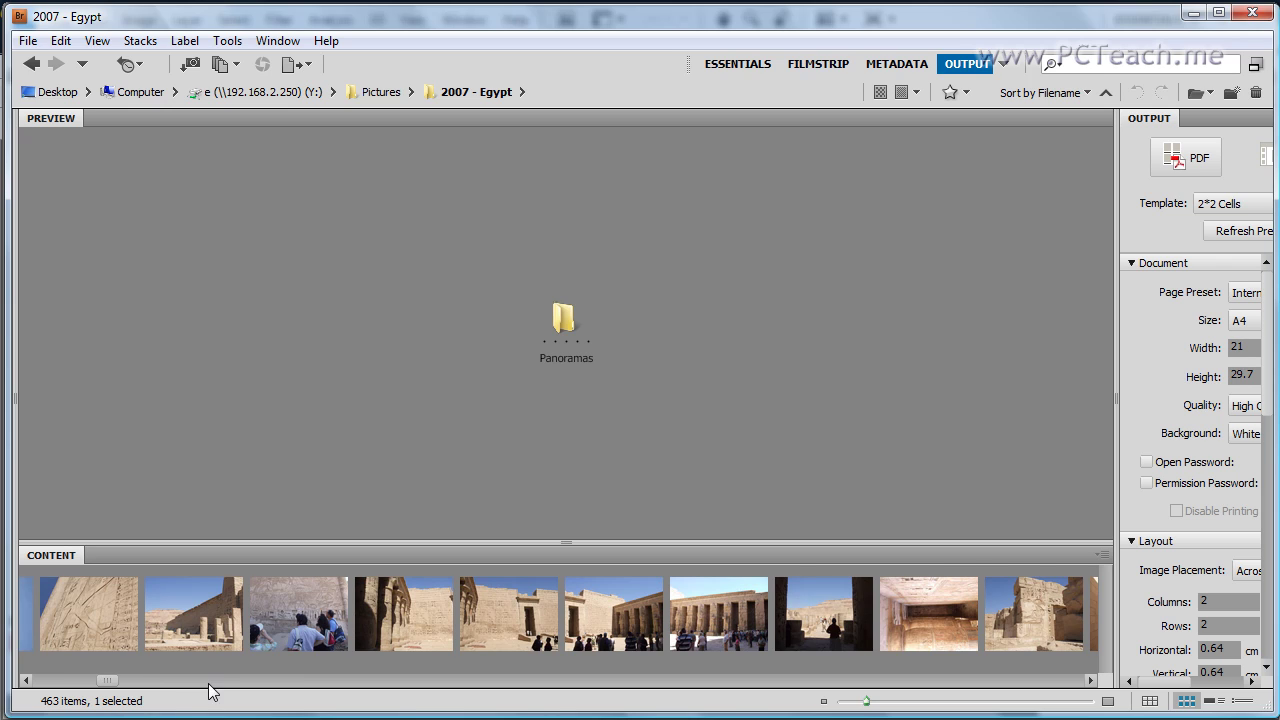
pyautogui.click(1091, 680)
pyautogui.click(1091, 680)
pyautogui.click(1091, 680)
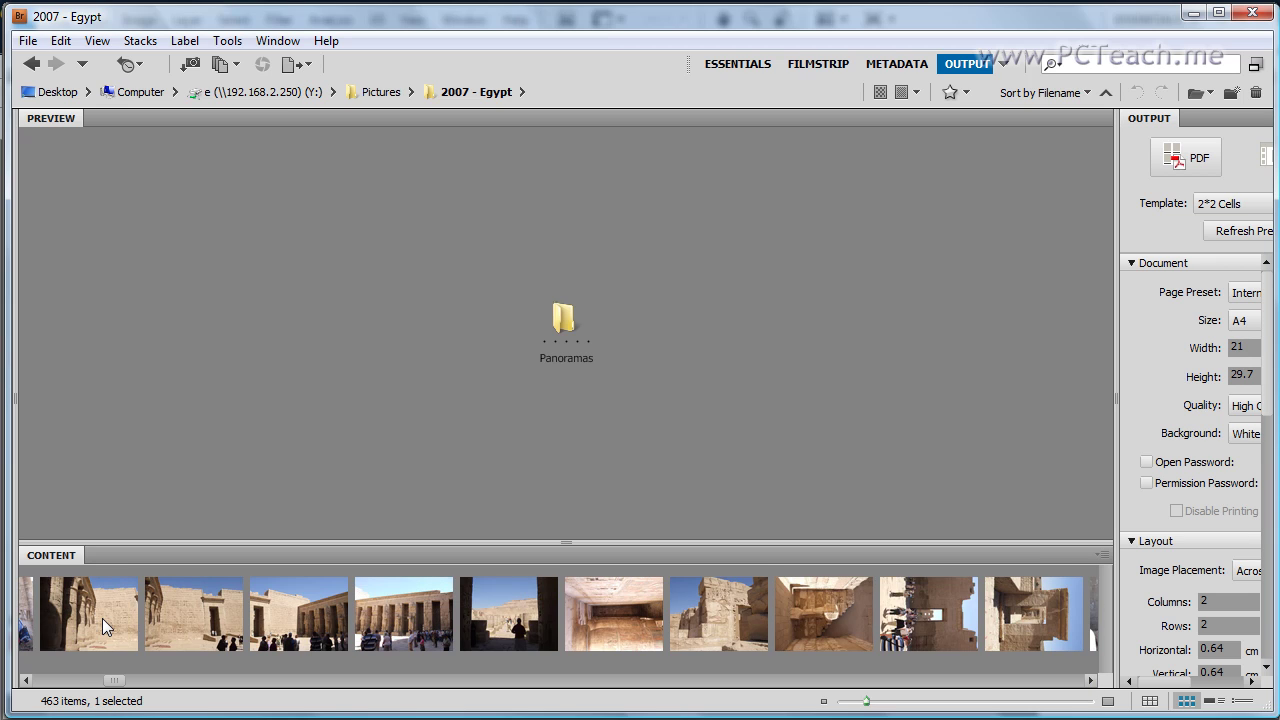
# Preview DSCF0170 through DSCF0173 large, twice over, ending on DSCF0170.
pyautogui.click(102, 618)
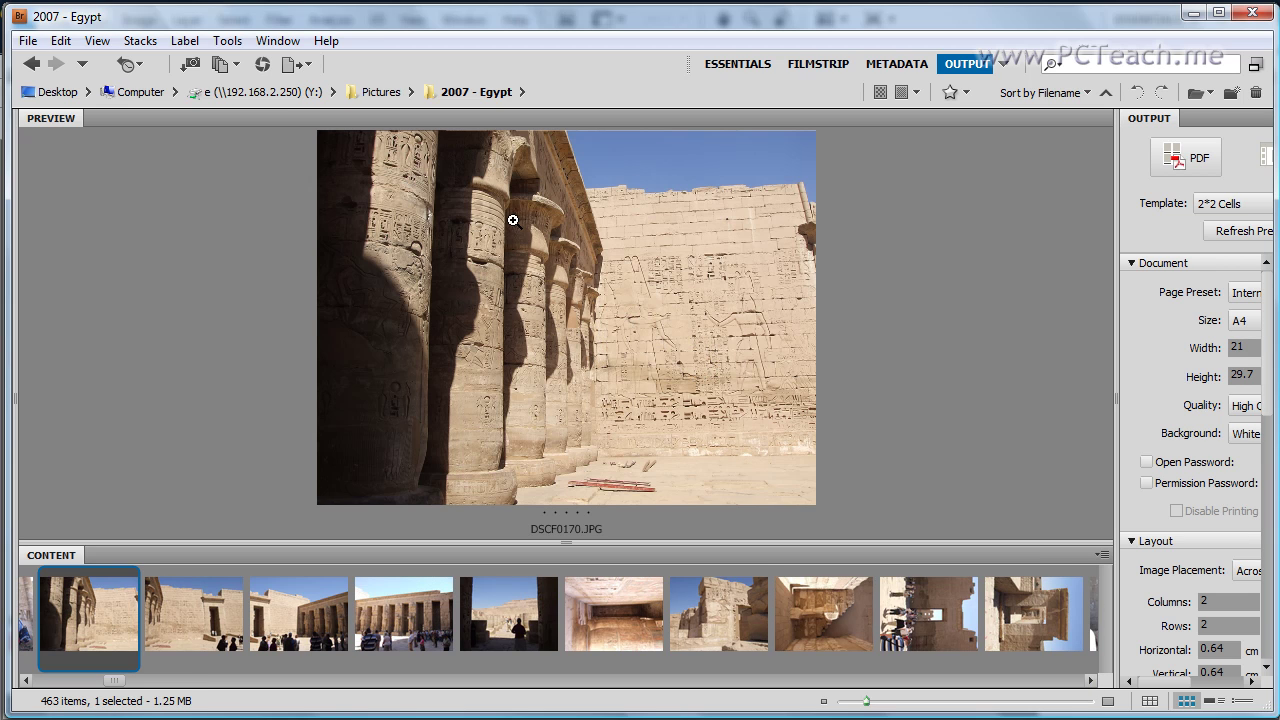
pyautogui.click(202, 622)
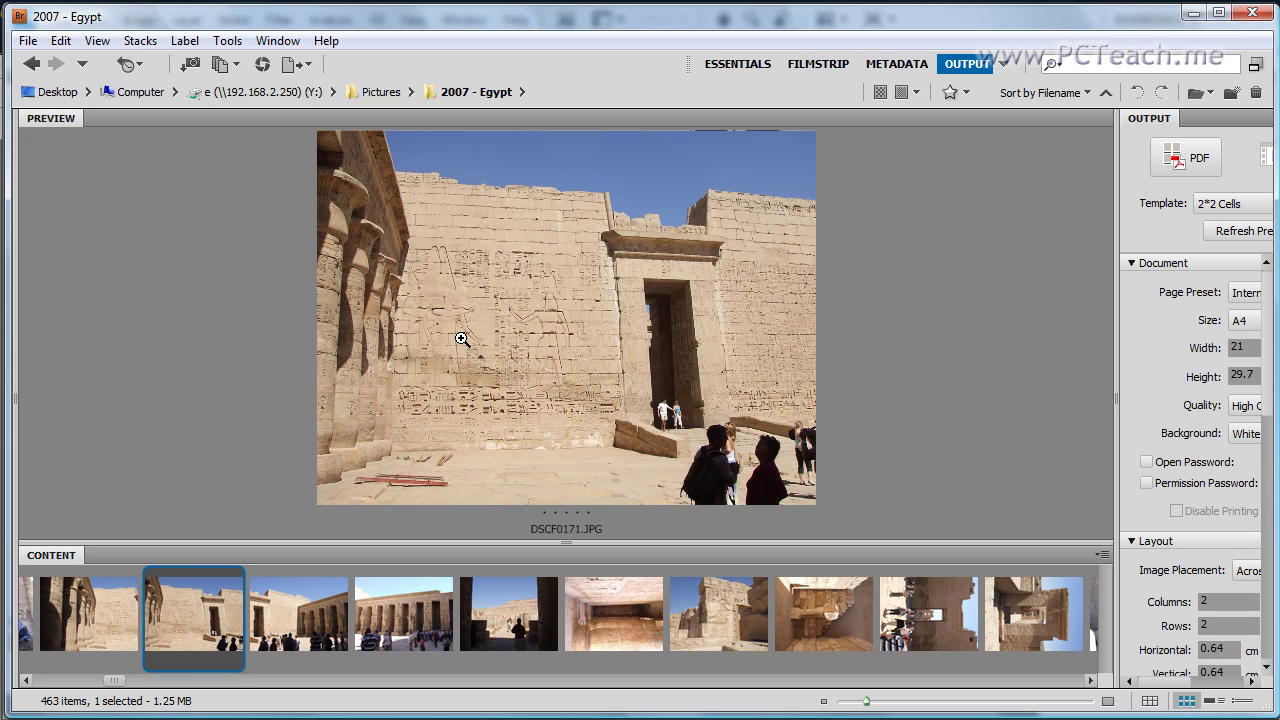
pyautogui.click(318, 627)
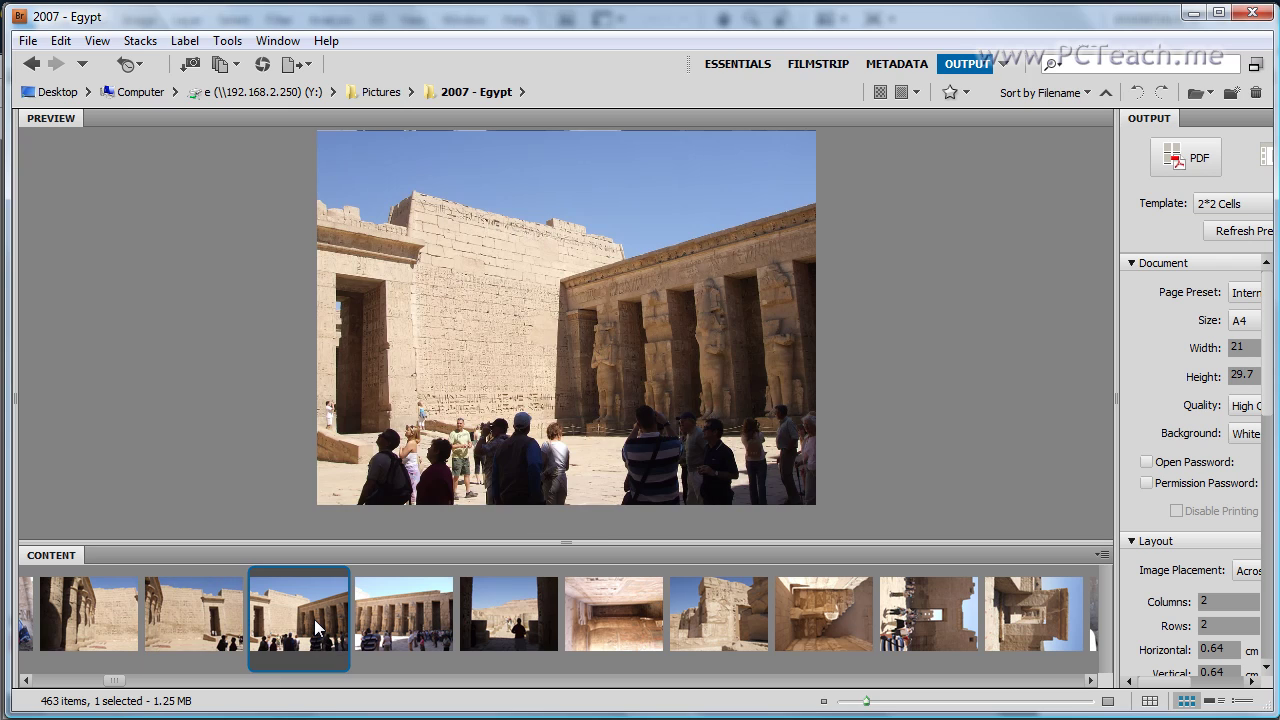
pyautogui.click(415, 622)
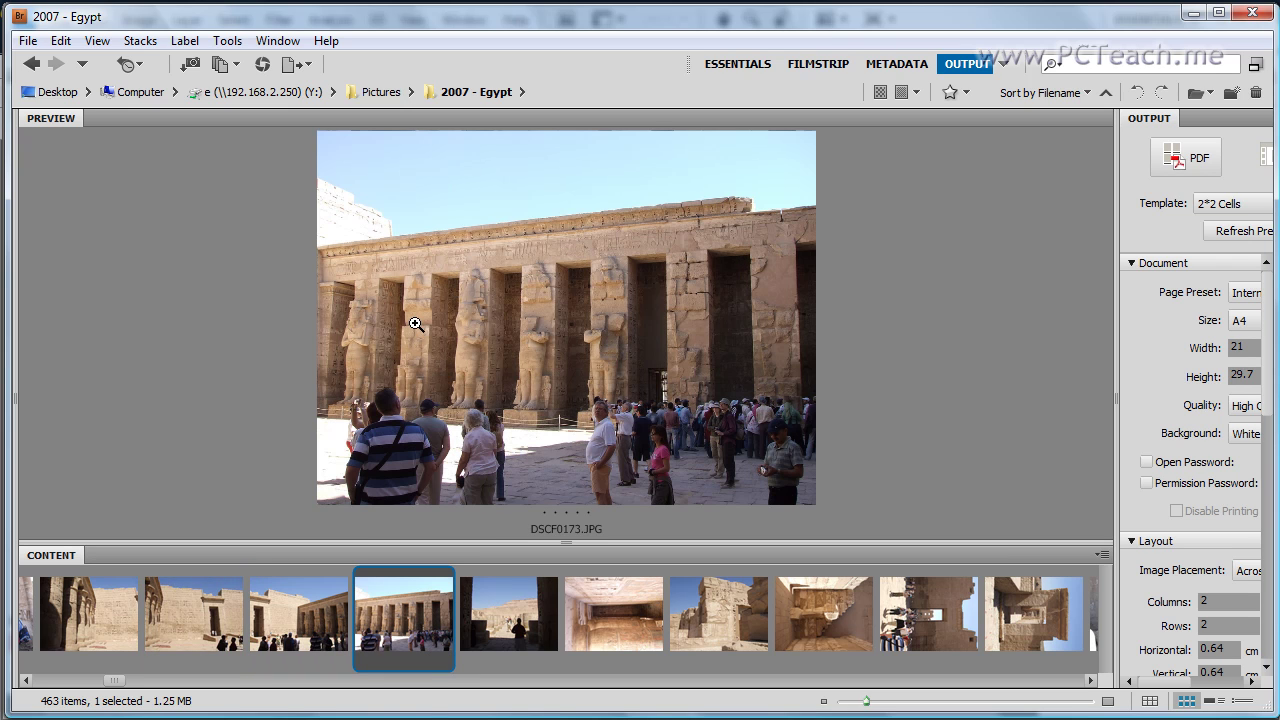
pyautogui.click(81, 604)
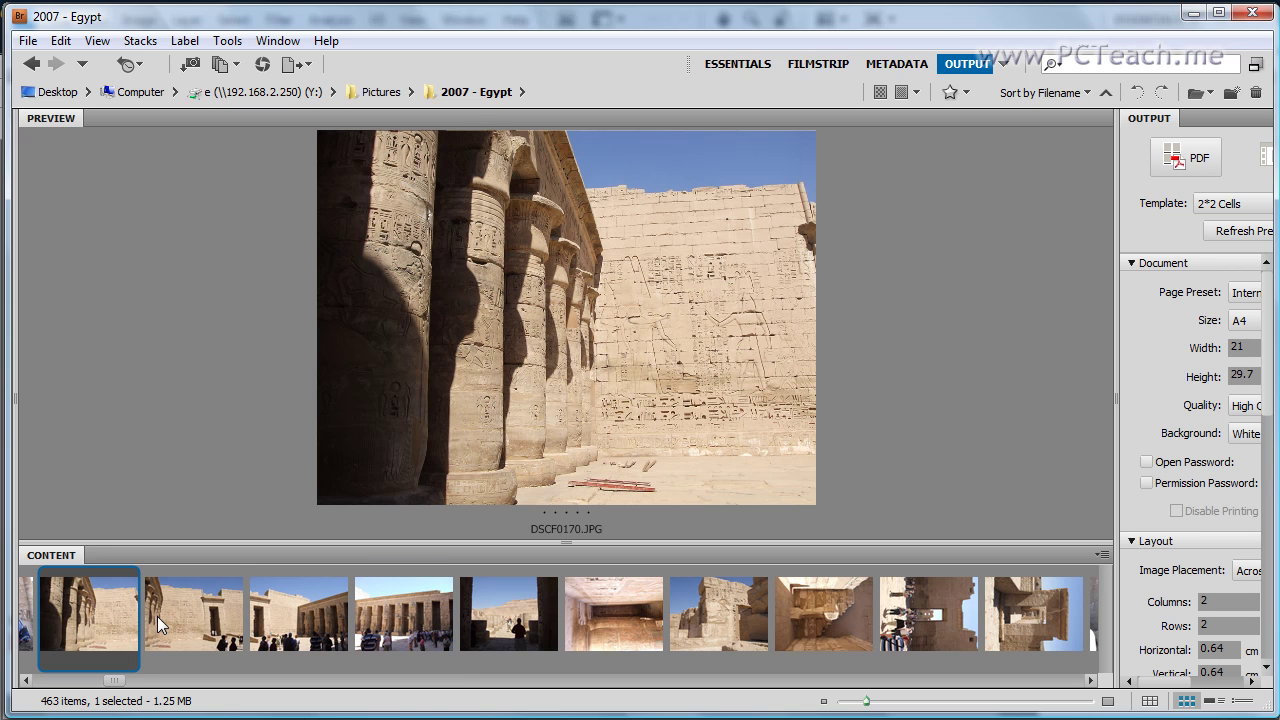
pyautogui.click(157, 616)
pyautogui.click(310, 599)
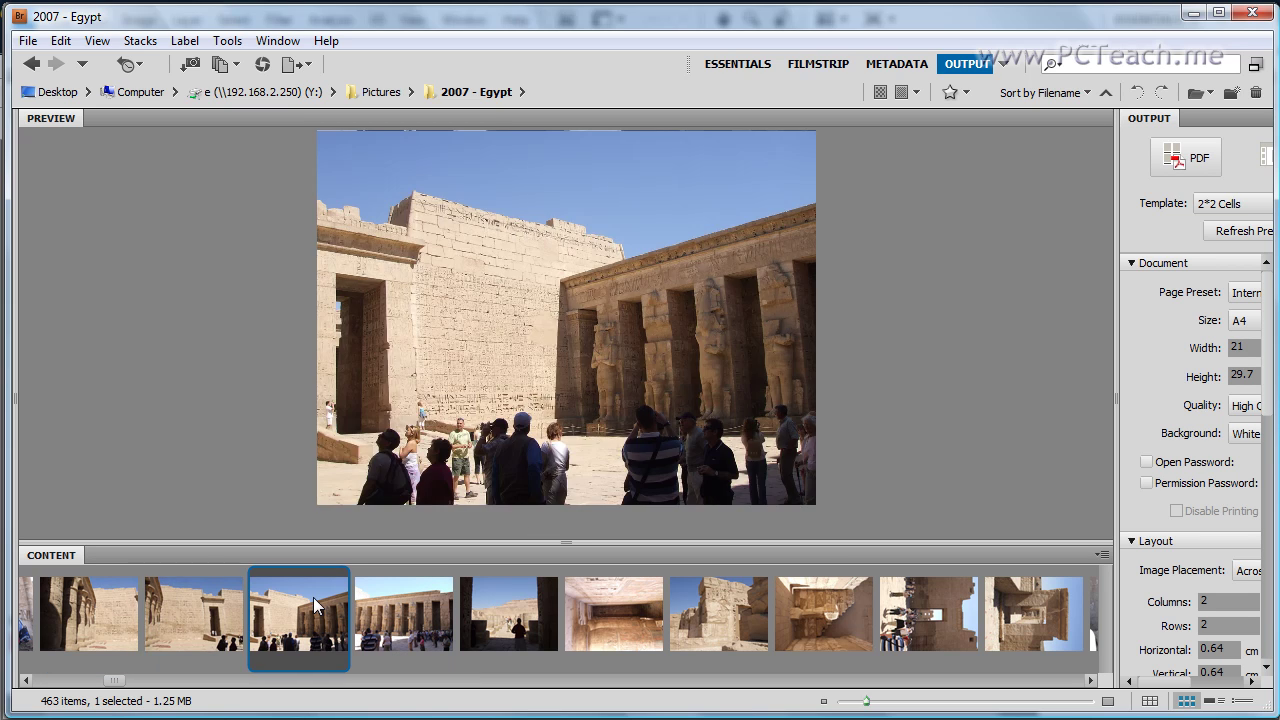
pyautogui.click(381, 606)
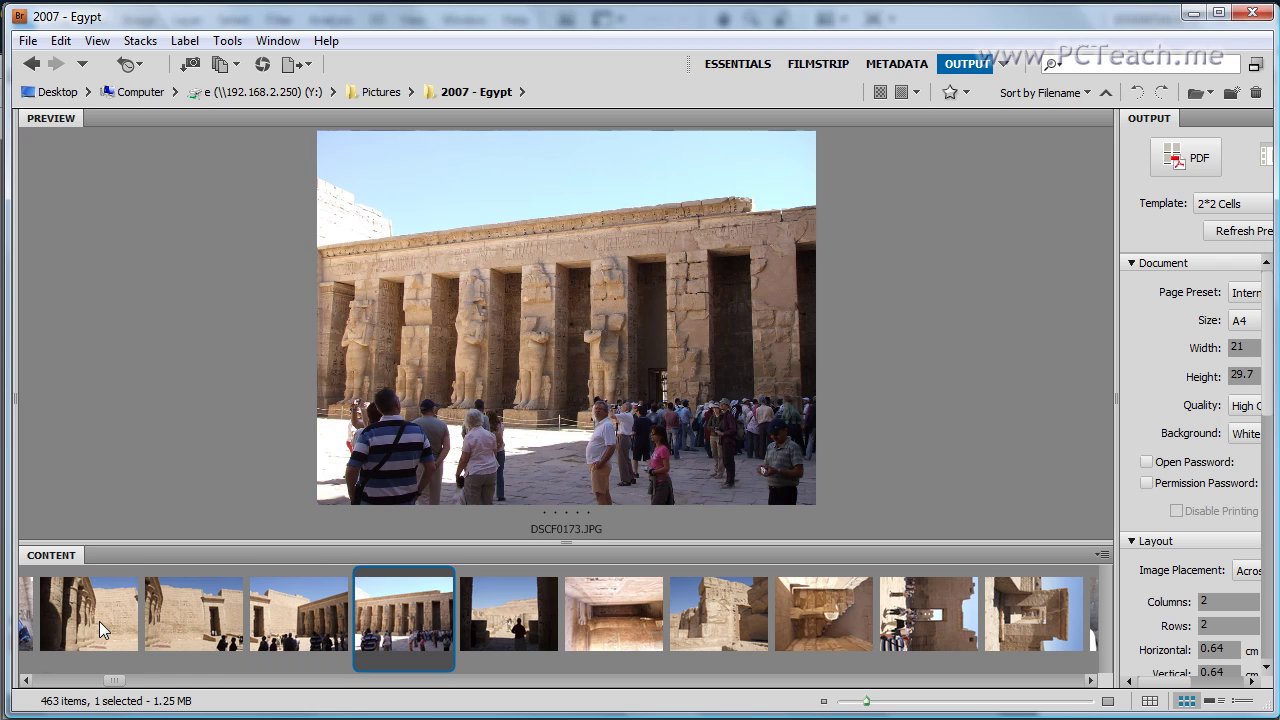
pyautogui.click(98, 620)
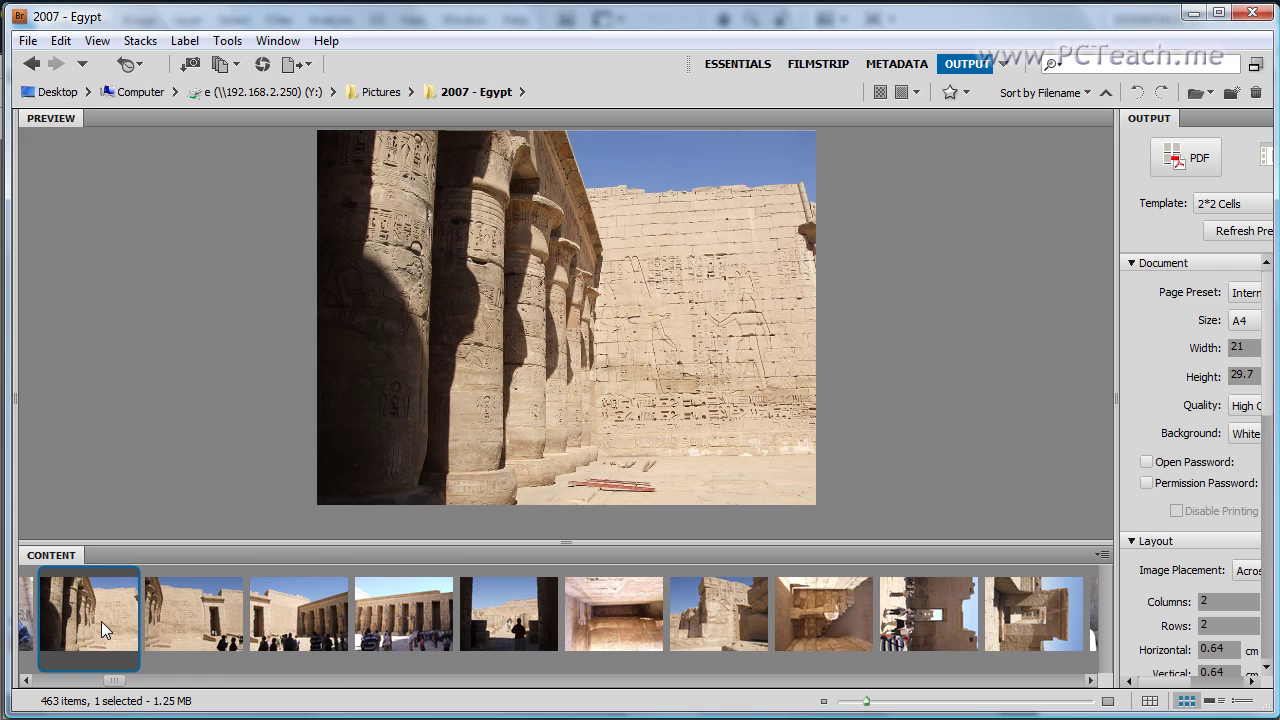
# Add DSCF0171, DSCF0172 and DSCF0173 to the selection alongside DSCF0170.
pyautogui.keyDown('ctrl'); pyautogui.click(190, 616); pyautogui.keyUp('ctrl')
pyautogui.keyDown('ctrl'); pyautogui.click(320, 617); pyautogui.keyUp('ctrl')
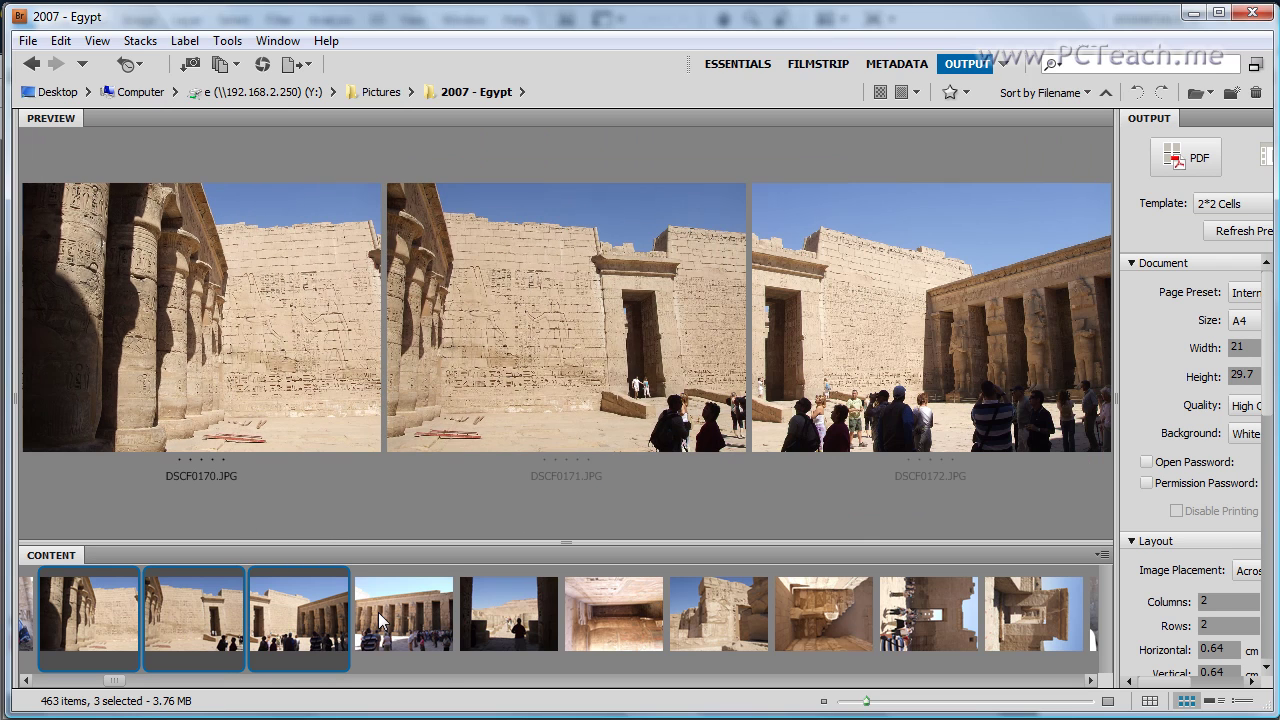
pyautogui.keyDown('ctrl'); pyautogui.click(378, 620); pyautogui.keyUp('ctrl')
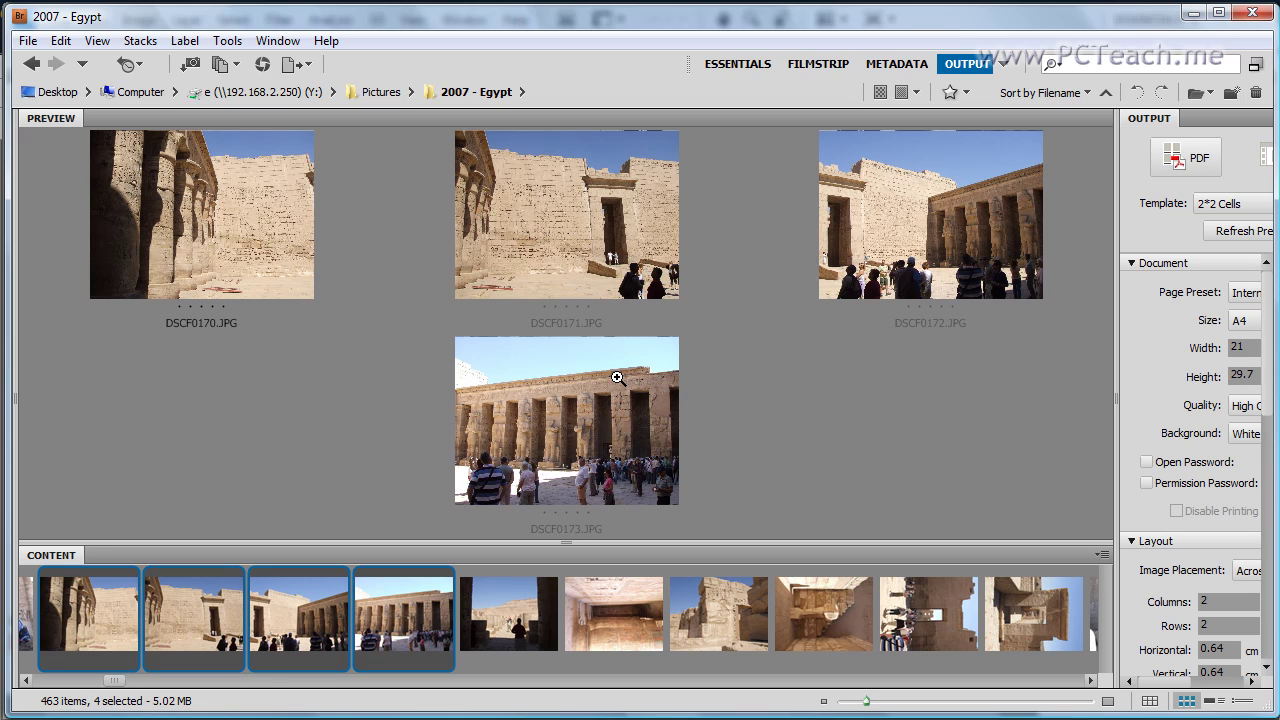
# Send the four photos to Photomerge and merge them with the Perspective layout.
pyautogui.click(229, 42)
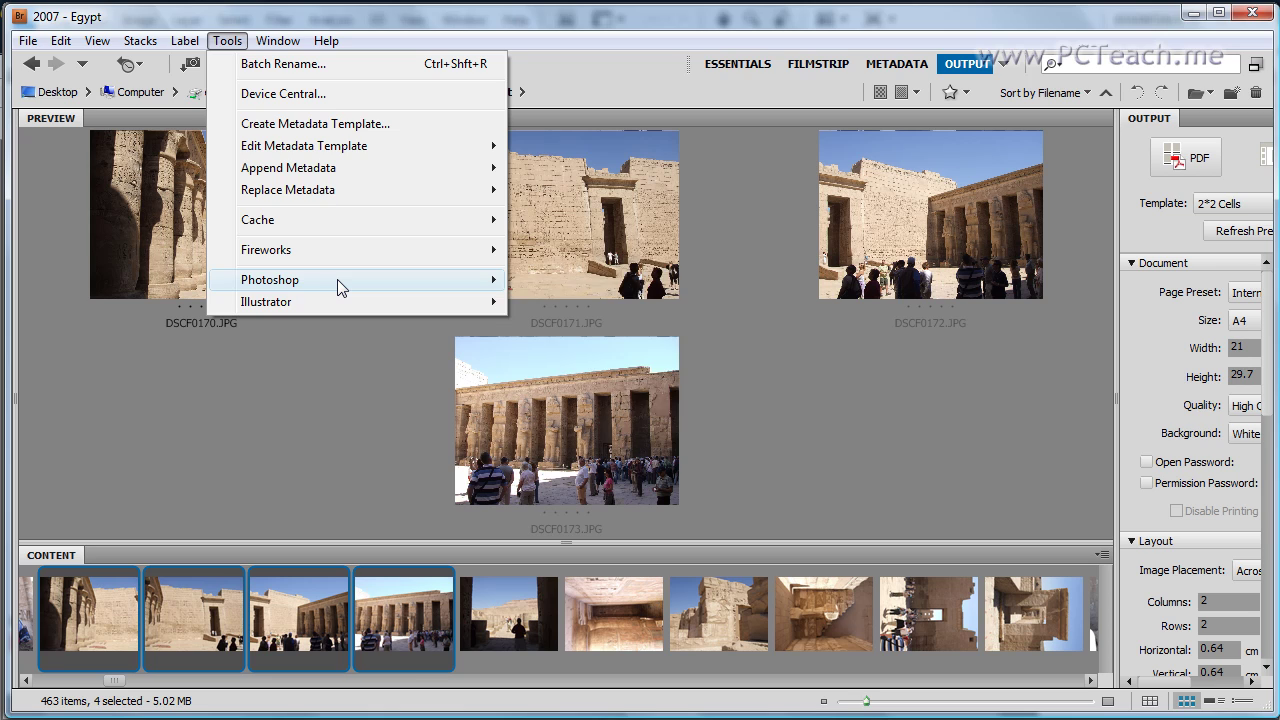
pyautogui.moveTo(337, 279)
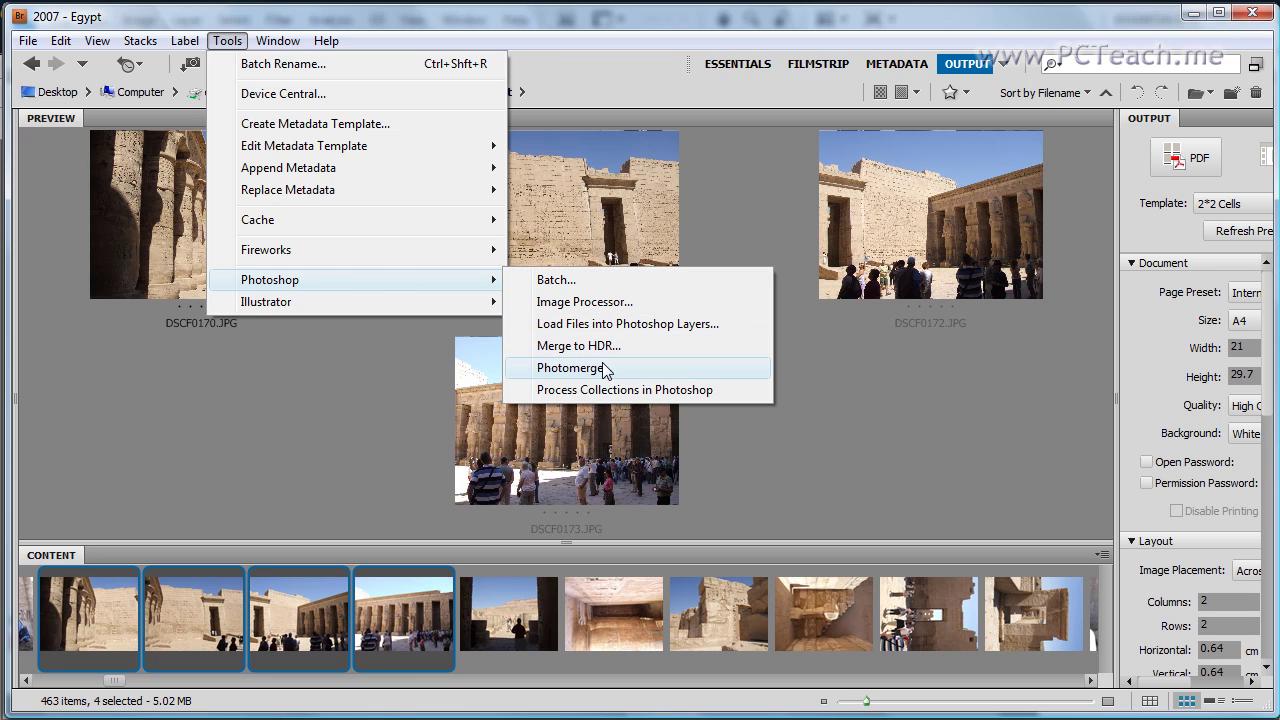
pyautogui.click(570, 368)
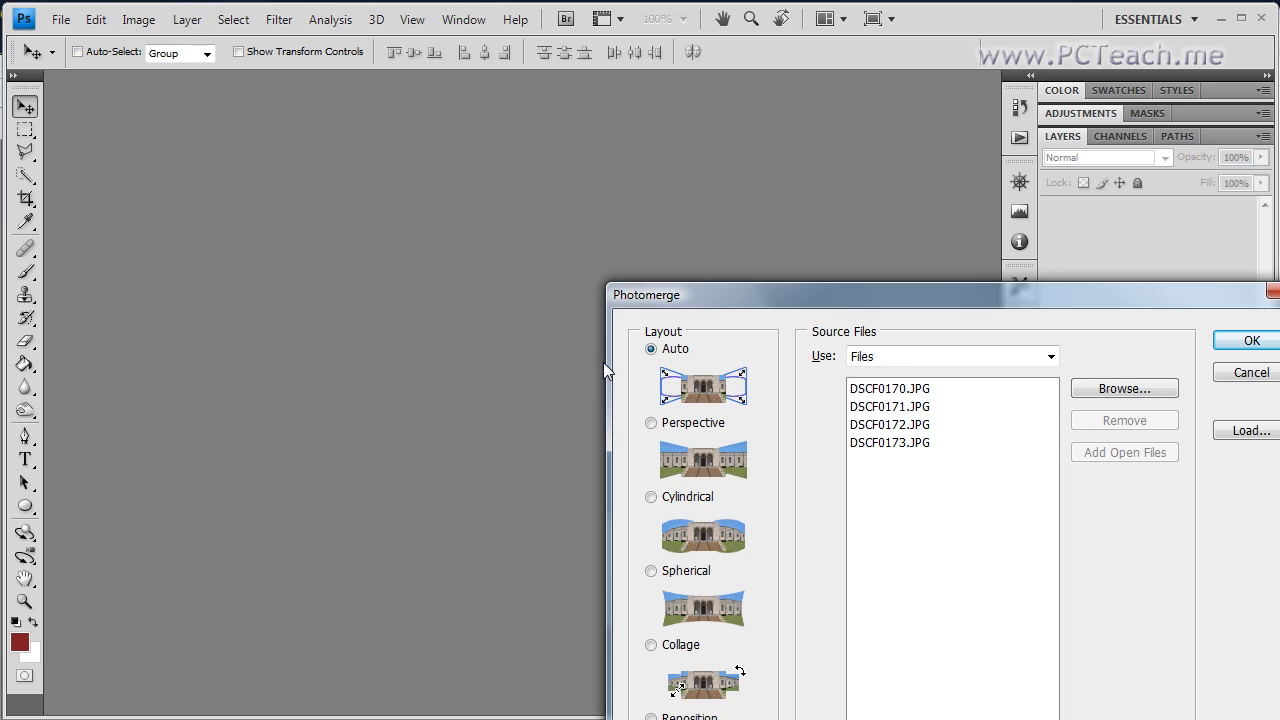
pyautogui.moveTo(823, 295); pyautogui.dragTo(435, 73)
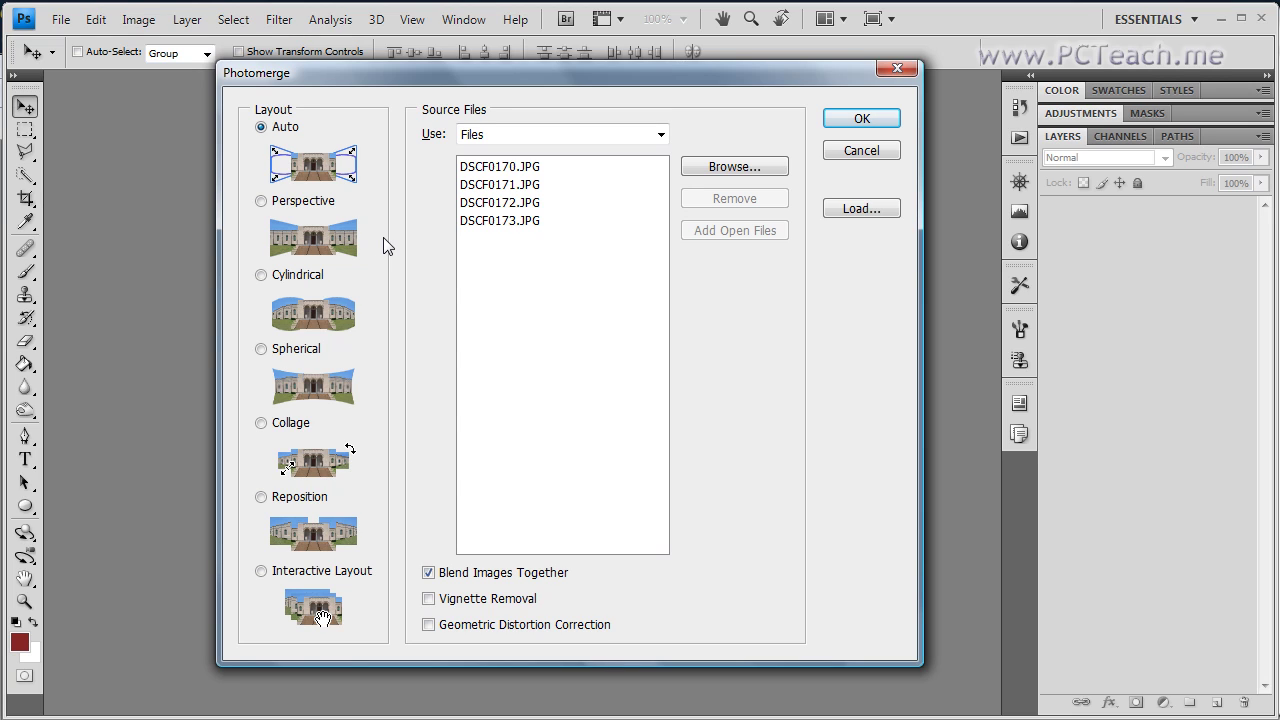
pyautogui.click(260, 203)
pyautogui.click(862, 121)
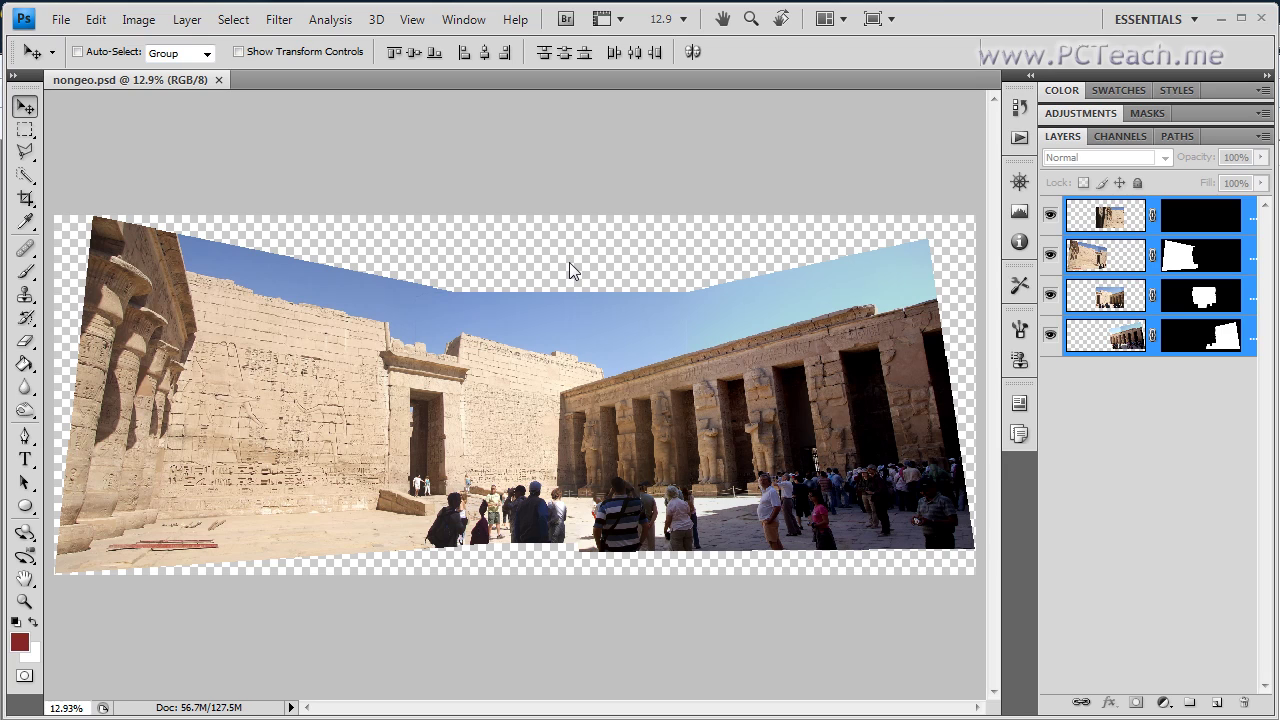
# Zoom to 50% and toggle the second photo layer off and on, leaving it visible.
pyautogui.hotkey('ctrl', '+')
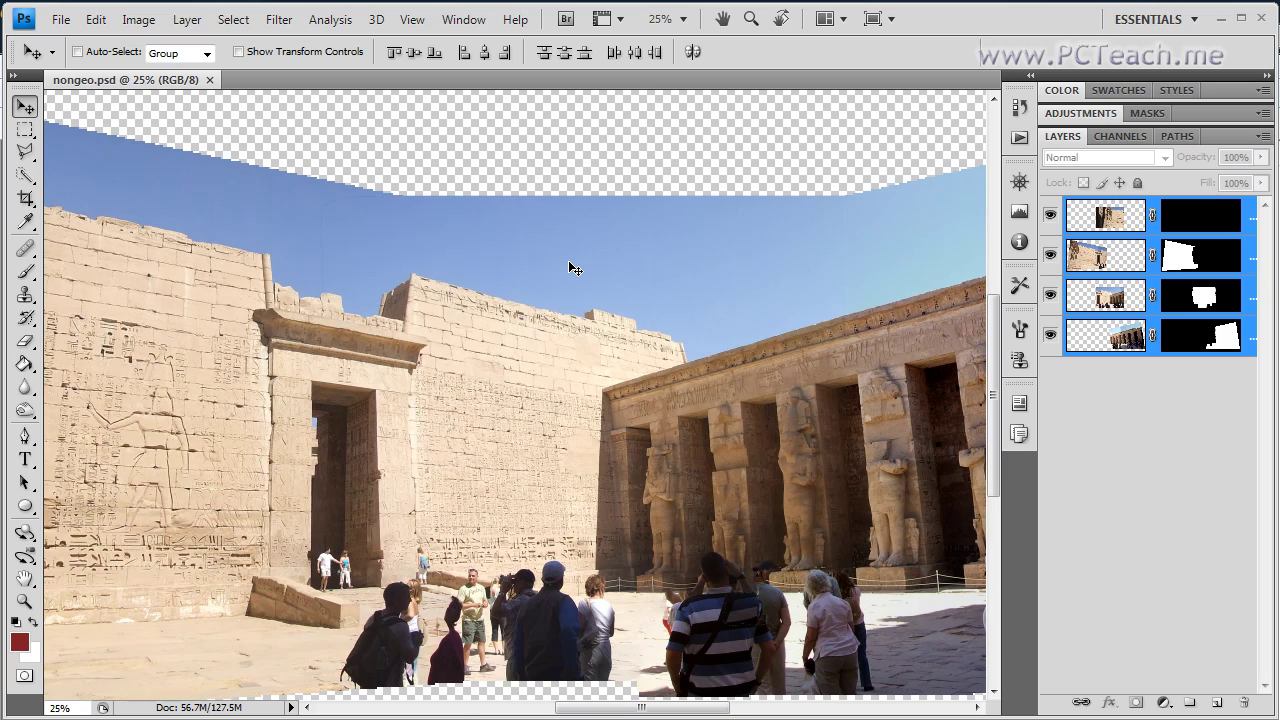
pyautogui.hotkey('ctrl', '+')
pyautogui.hotkey('ctrl', '+')
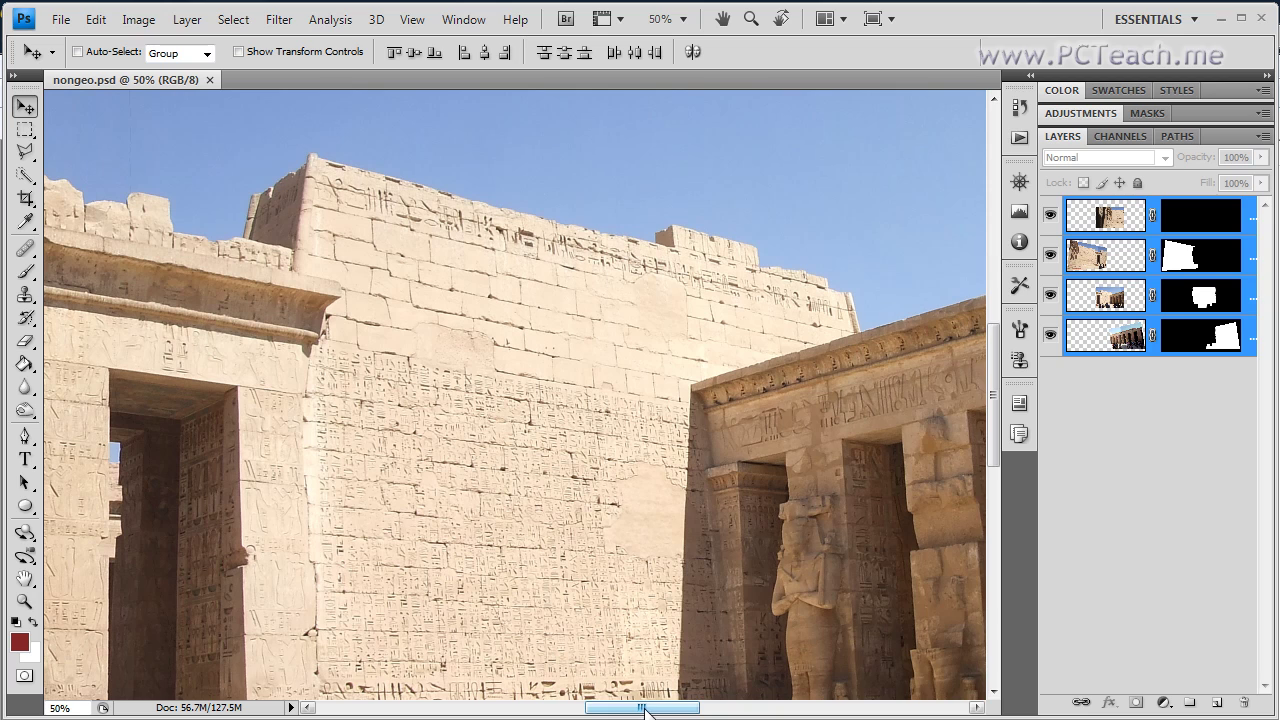
pyautogui.moveTo(645, 710); pyautogui.dragTo(678, 710)
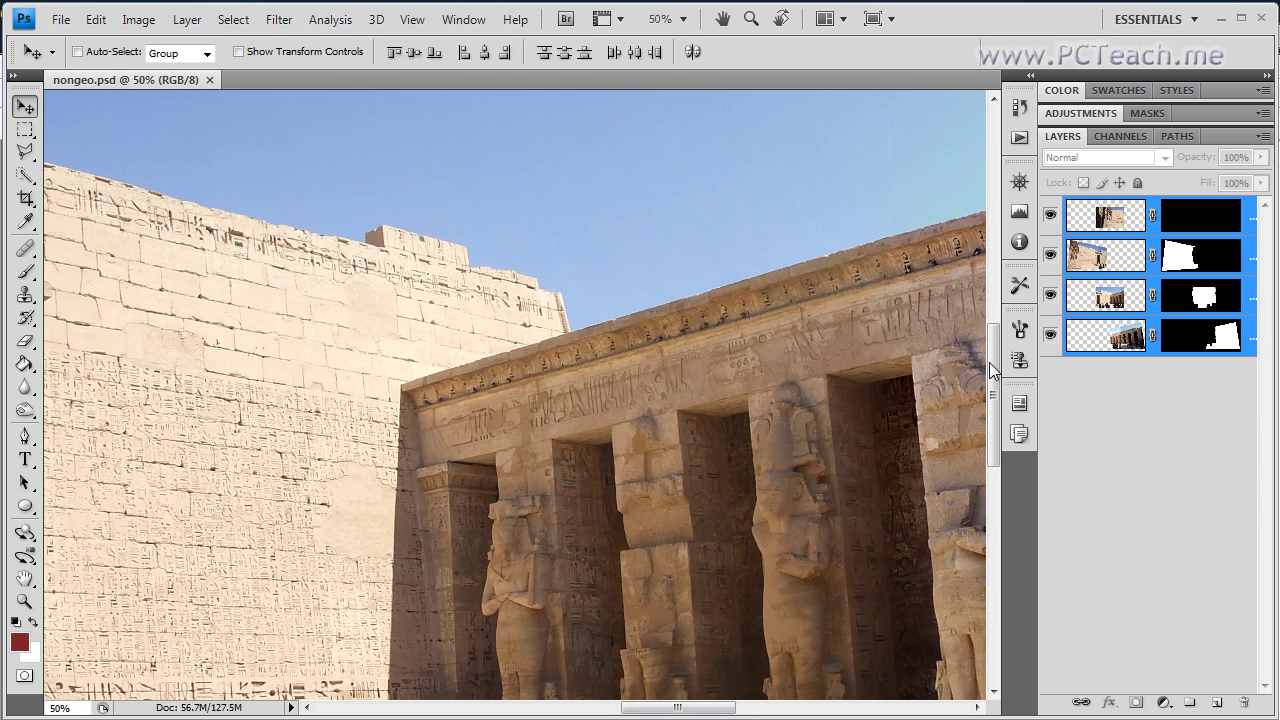
pyautogui.moveTo(994, 366)
pyautogui.mouseDown()
pyautogui.moveTo(992, 430)
pyautogui.moveTo(994, 381)
pyautogui.mouseUp()
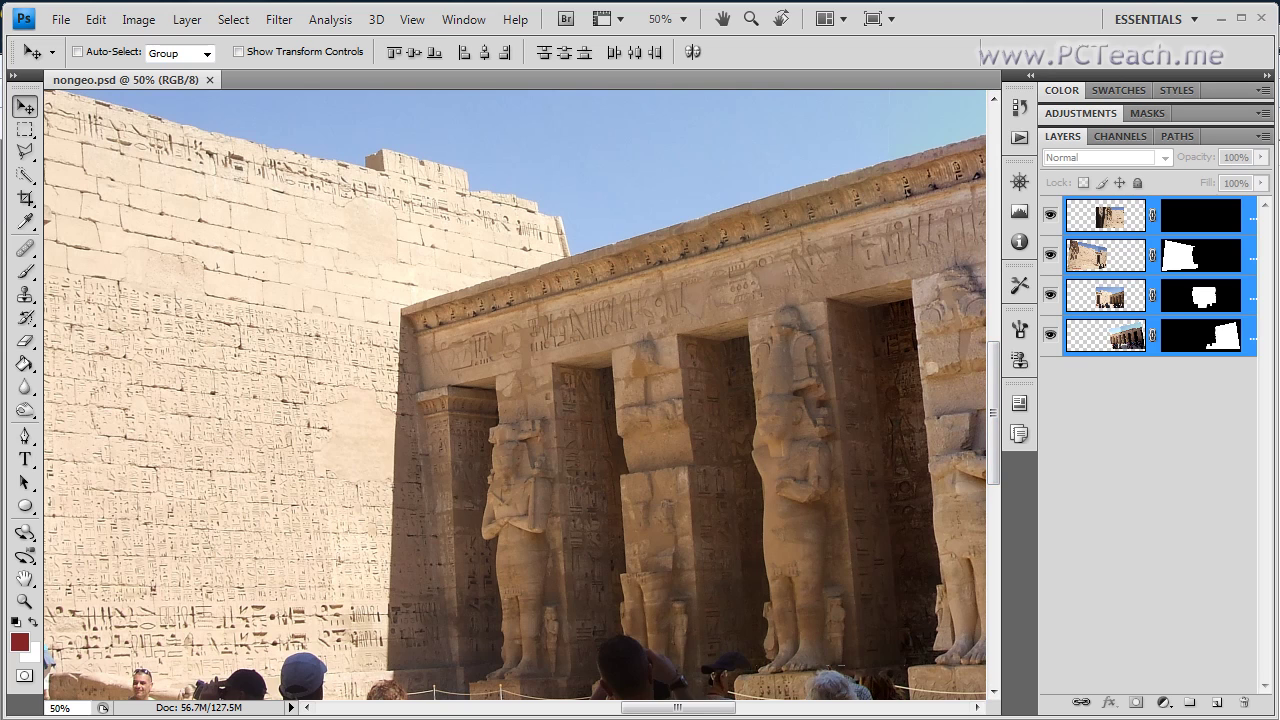
pyautogui.moveTo(716, 710); pyautogui.dragTo(668, 710)
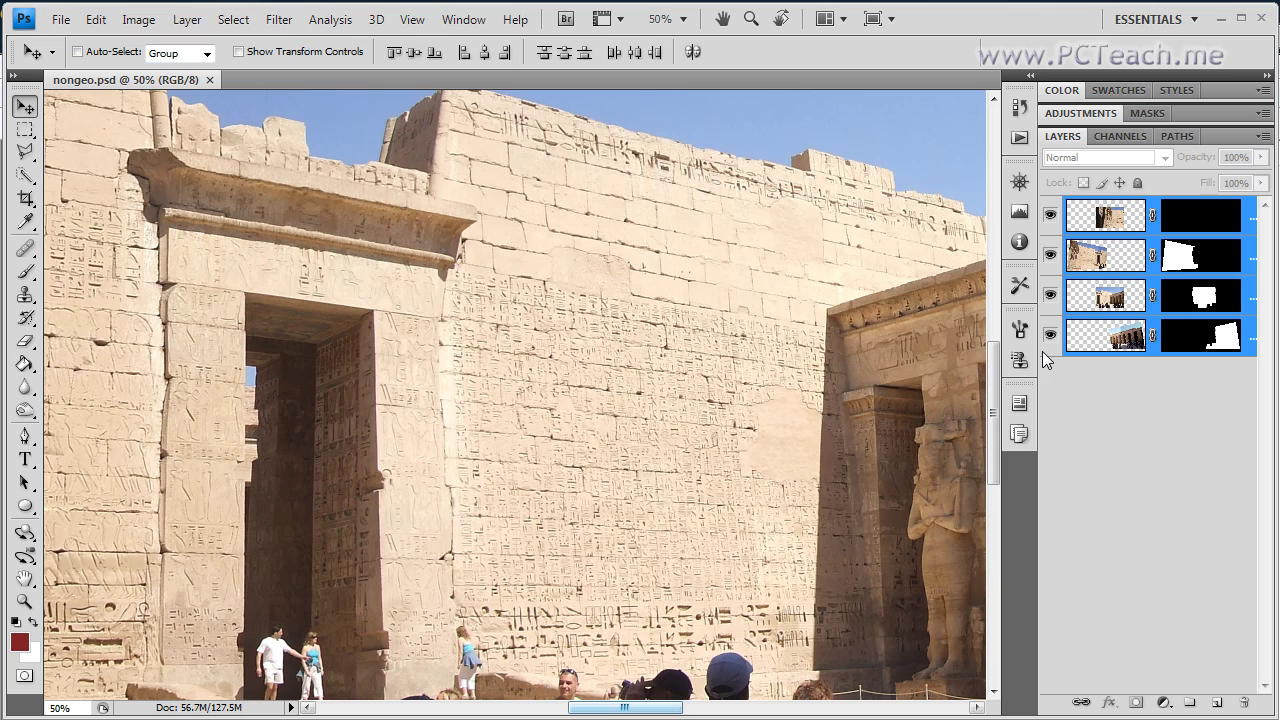
pyautogui.click(1050, 256)
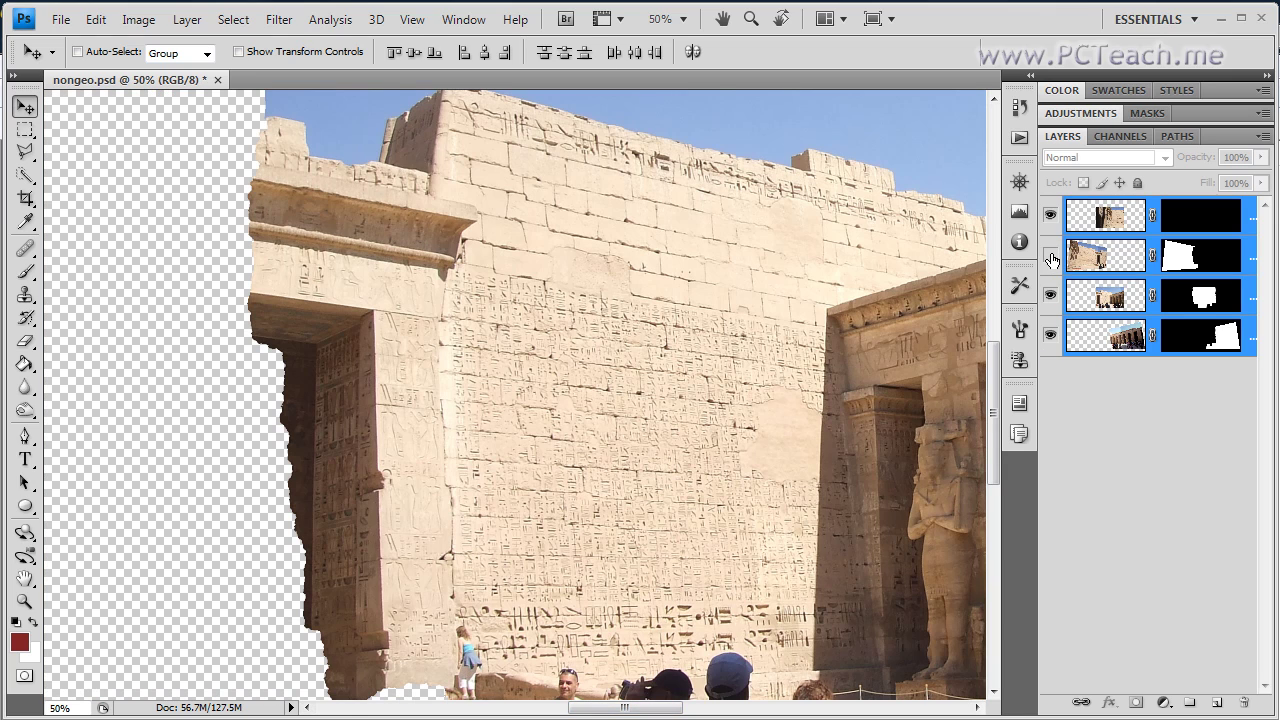
pyautogui.click(1051, 258)
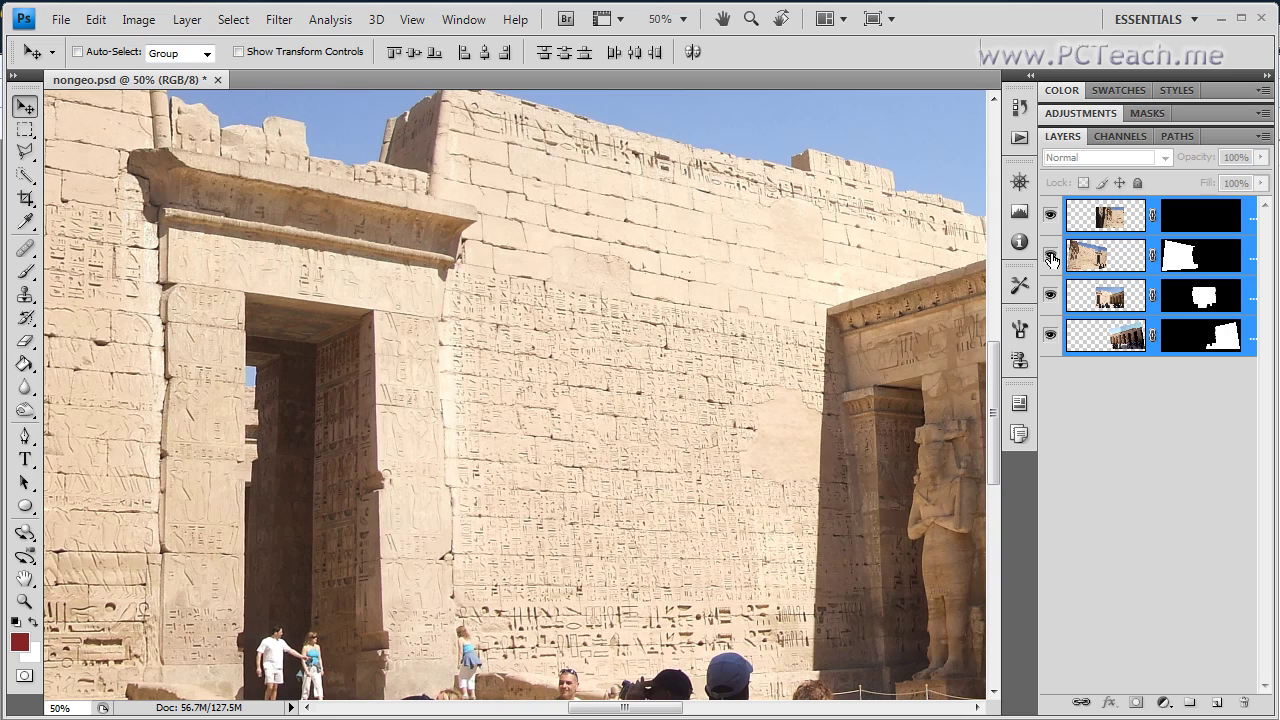
pyautogui.click(1050, 257)
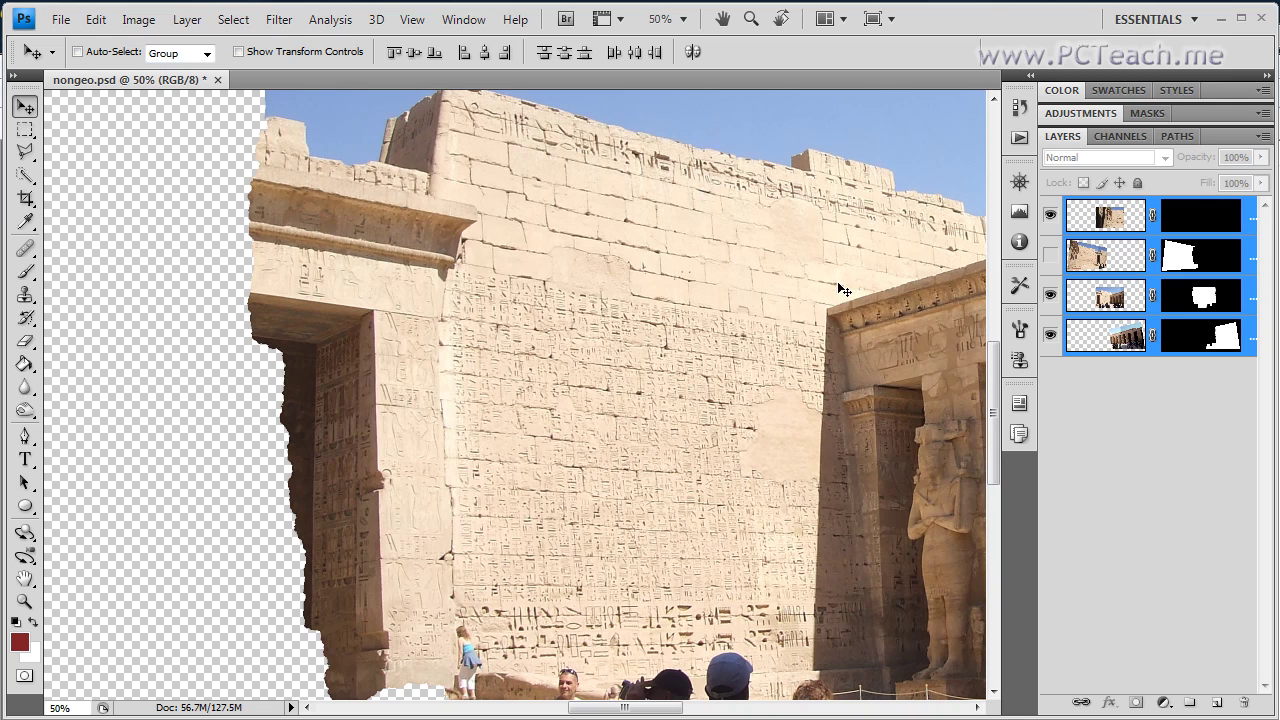
pyautogui.click(1050, 254)
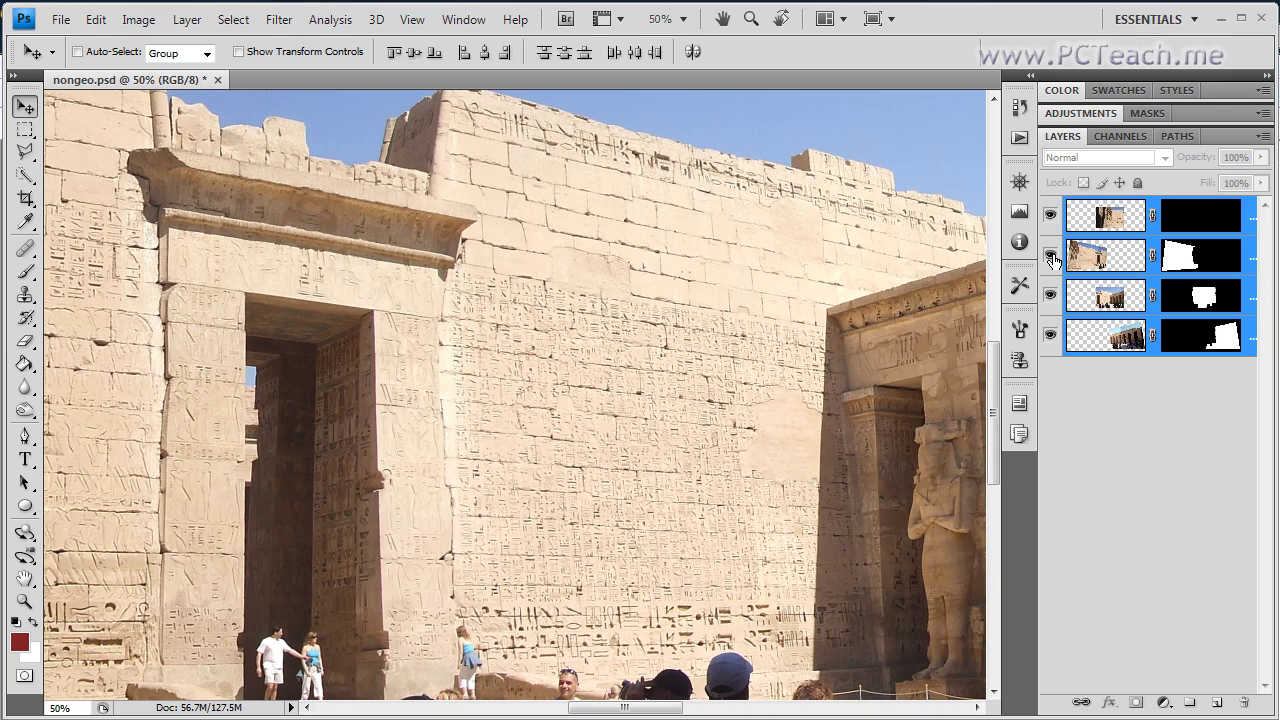
# Zoom in to 100% to inspect the wall carving blend, then back to 50%.
pyautogui.moveTo(658, 710); pyautogui.dragTo(551, 714)
pyautogui.hotkey('ctrl', '+')
pyautogui.hotkey('ctrl', '+')
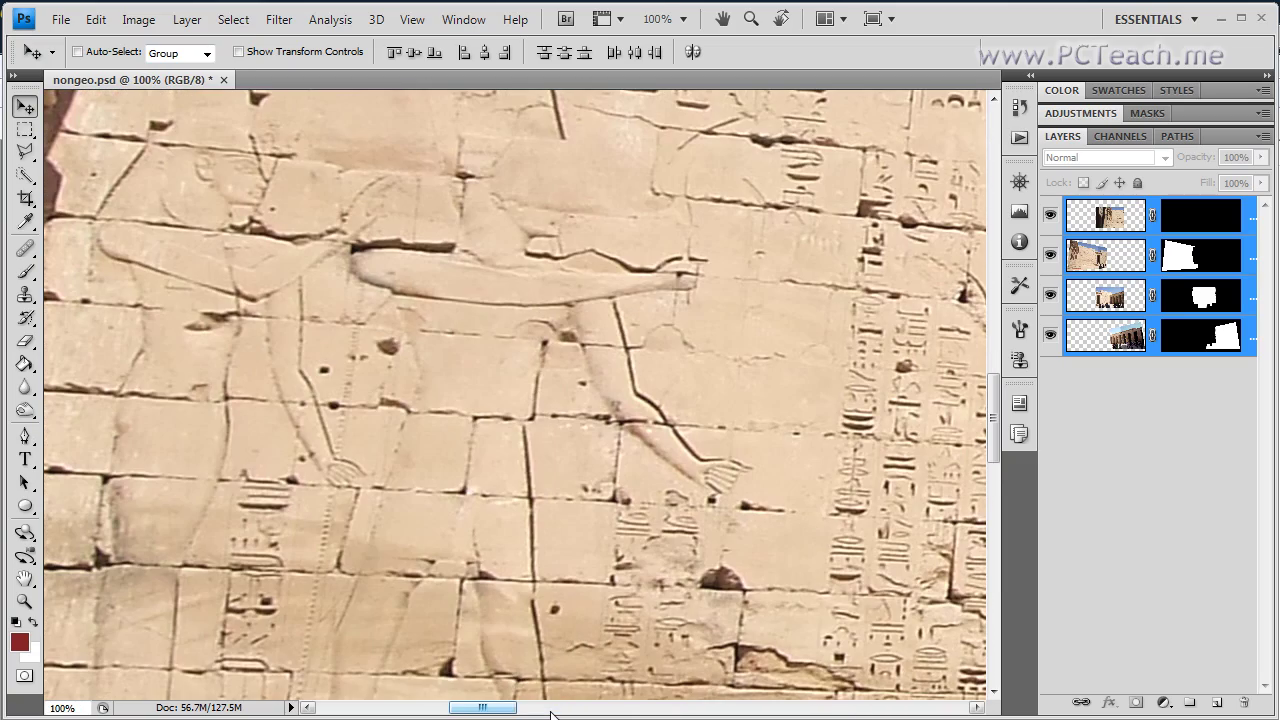
pyautogui.moveTo(512, 712); pyautogui.dragTo(674, 681)
pyautogui.hotkey('ctrl', '-')
pyautogui.hotkey('ctrl', '-')
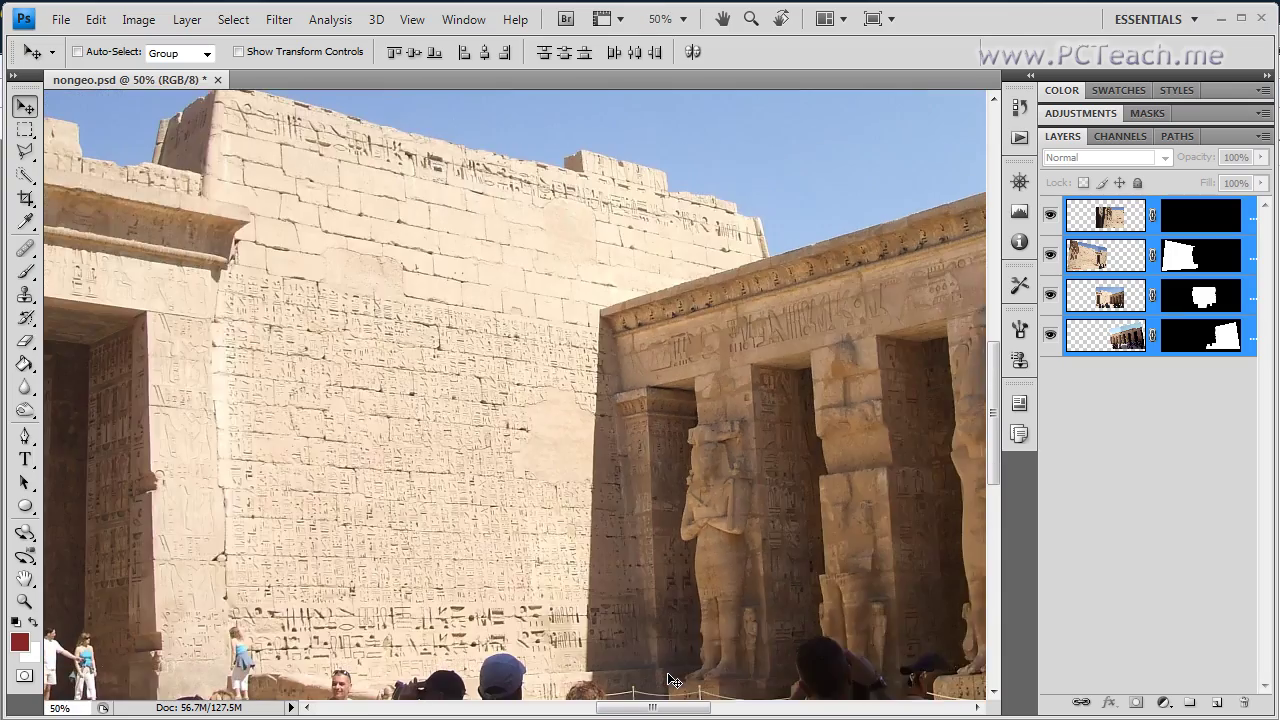
# Zoom out to 12.5% and crop the panorama just inside its ragged transparent edges.
pyautogui.hotkey('ctrl', '-')
pyautogui.hotkey('ctrl', '-')
pyautogui.hotkey('ctrl', '-')
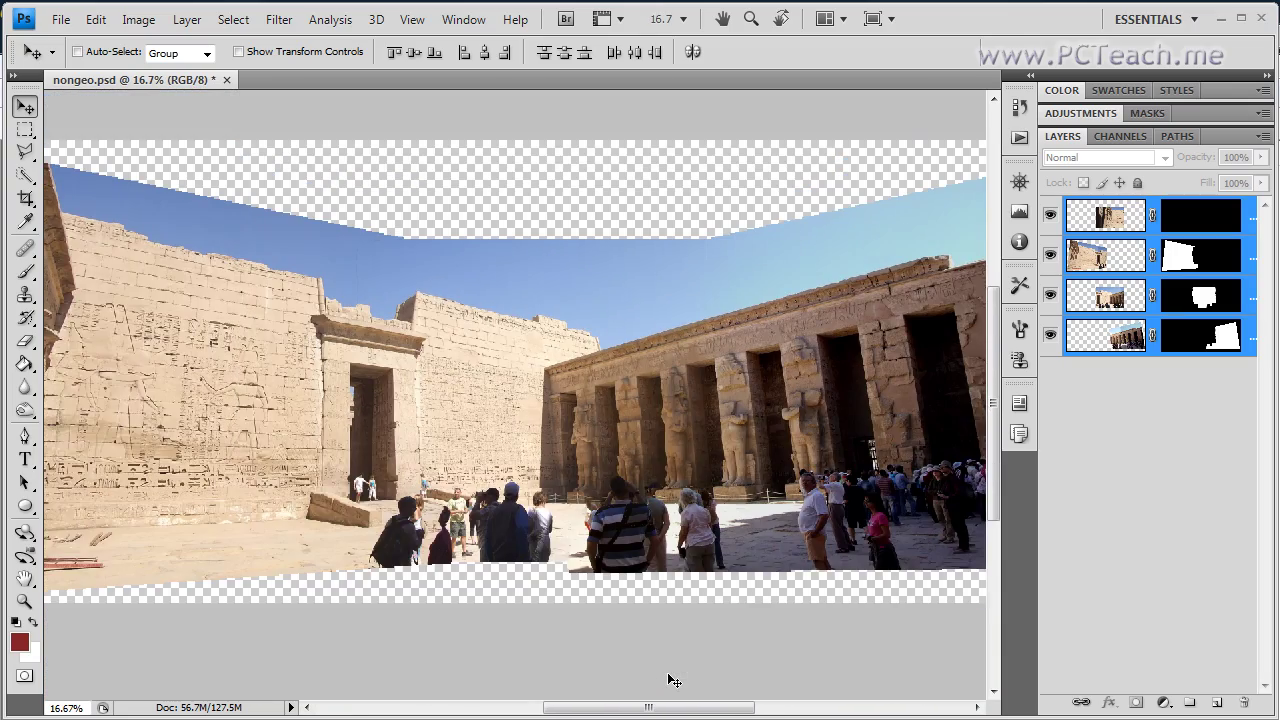
pyautogui.hotkey('ctrl', '-')
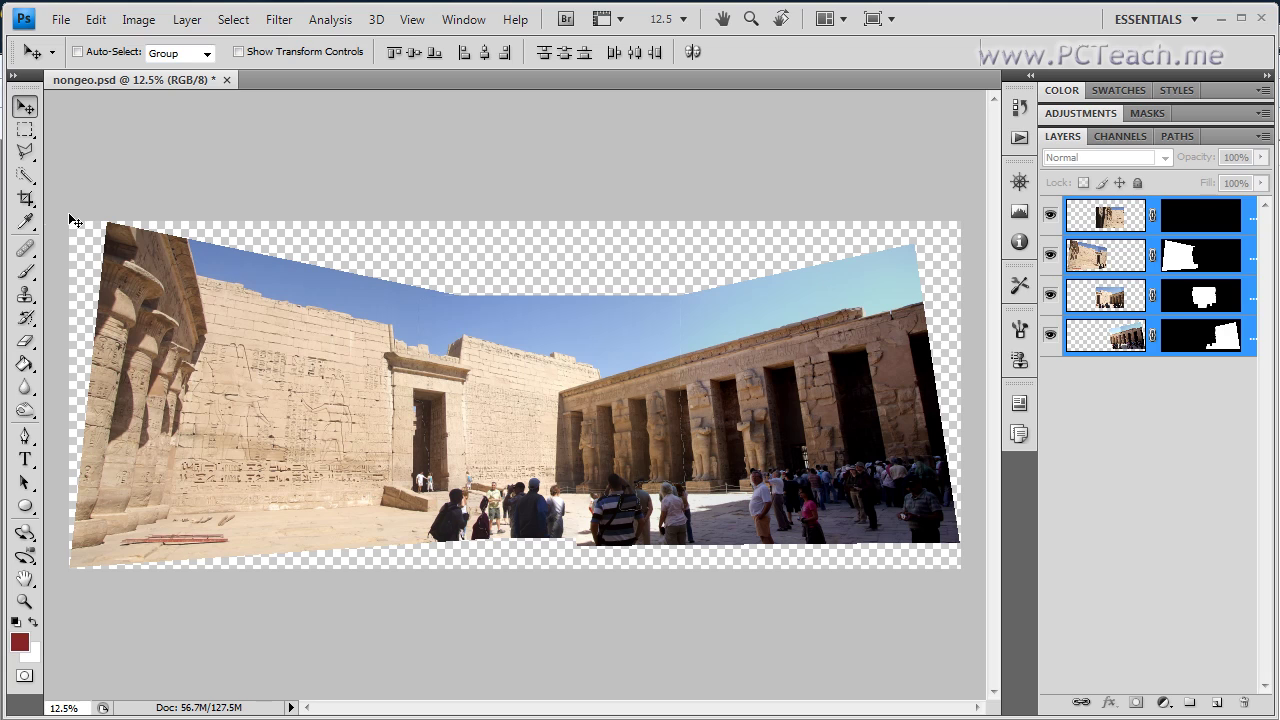
pyautogui.click(26, 199)
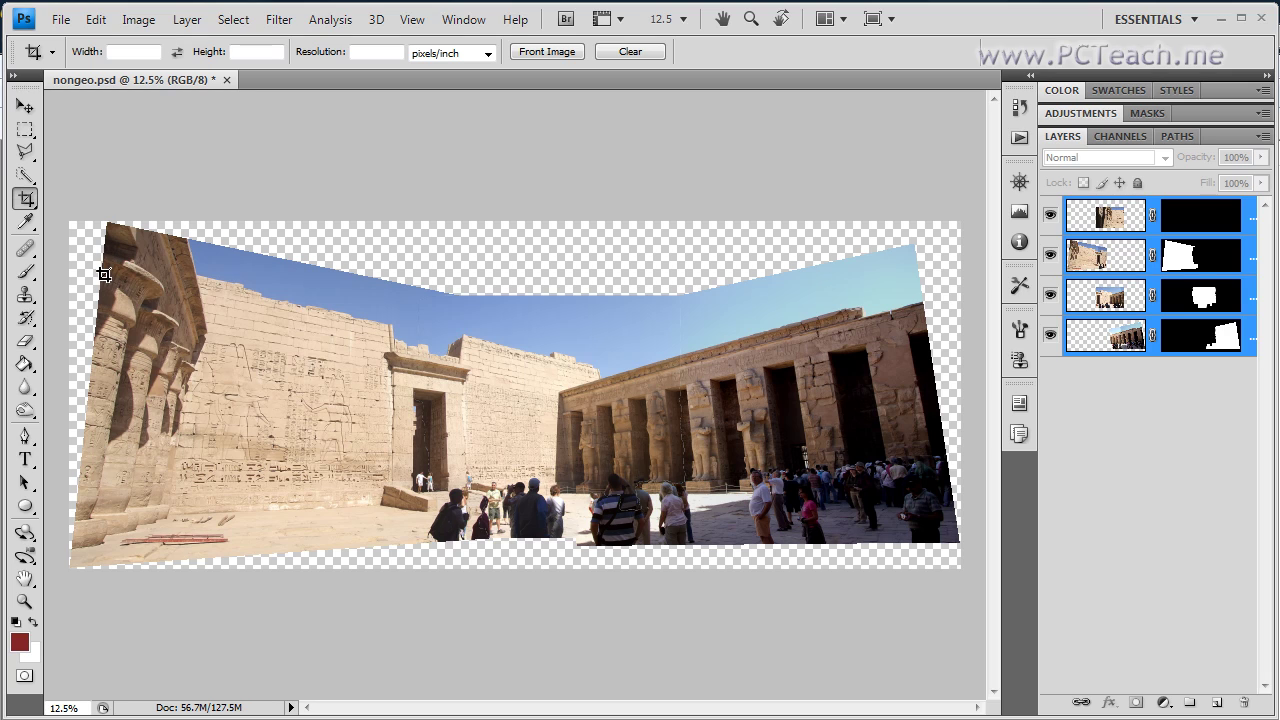
pyautogui.moveTo(104, 282); pyautogui.dragTo(949, 532)
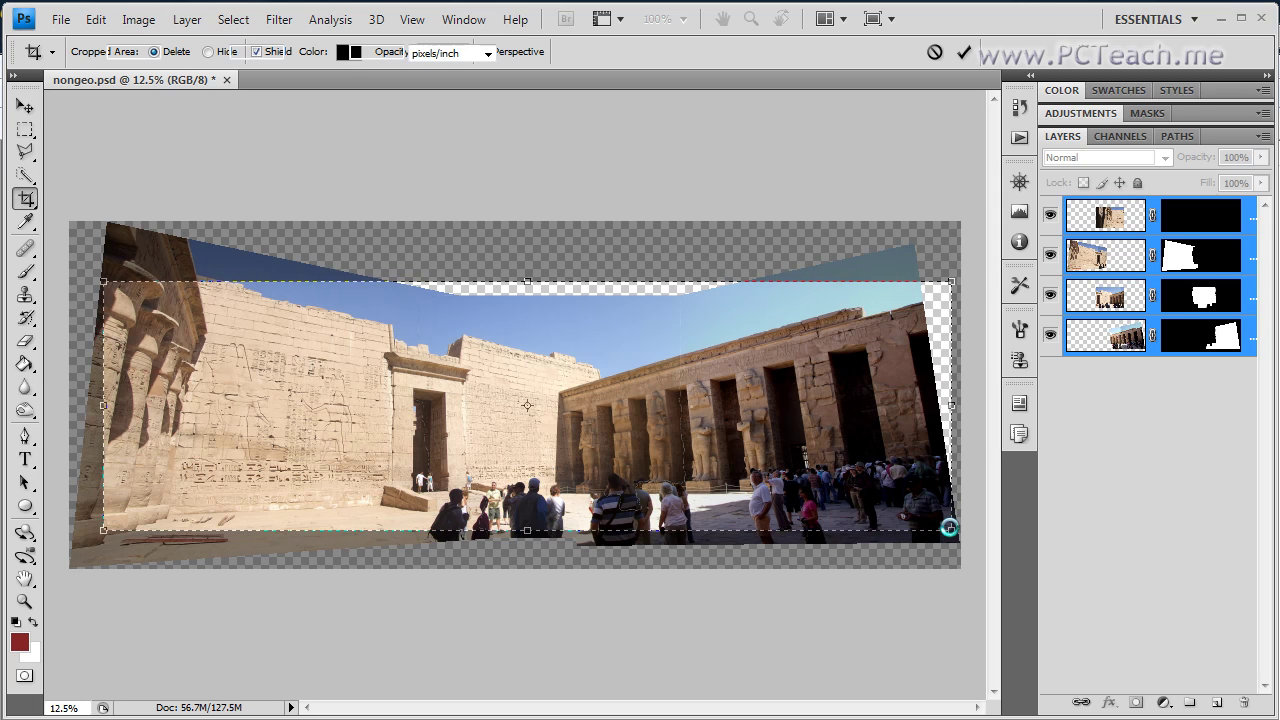
pyautogui.press('Return')
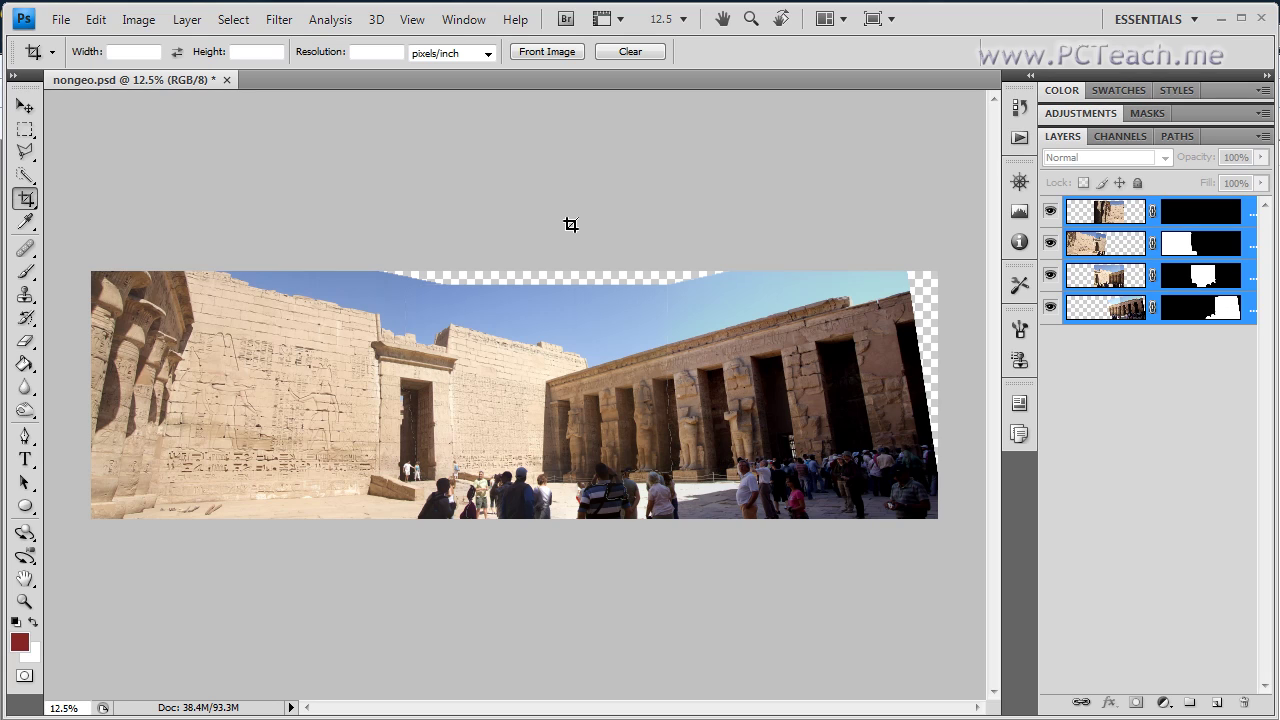
# Close the cropped panorama without saving and resend the four photos to Photomerge.
pyautogui.click(227, 80)
pyautogui.click(568, 284)
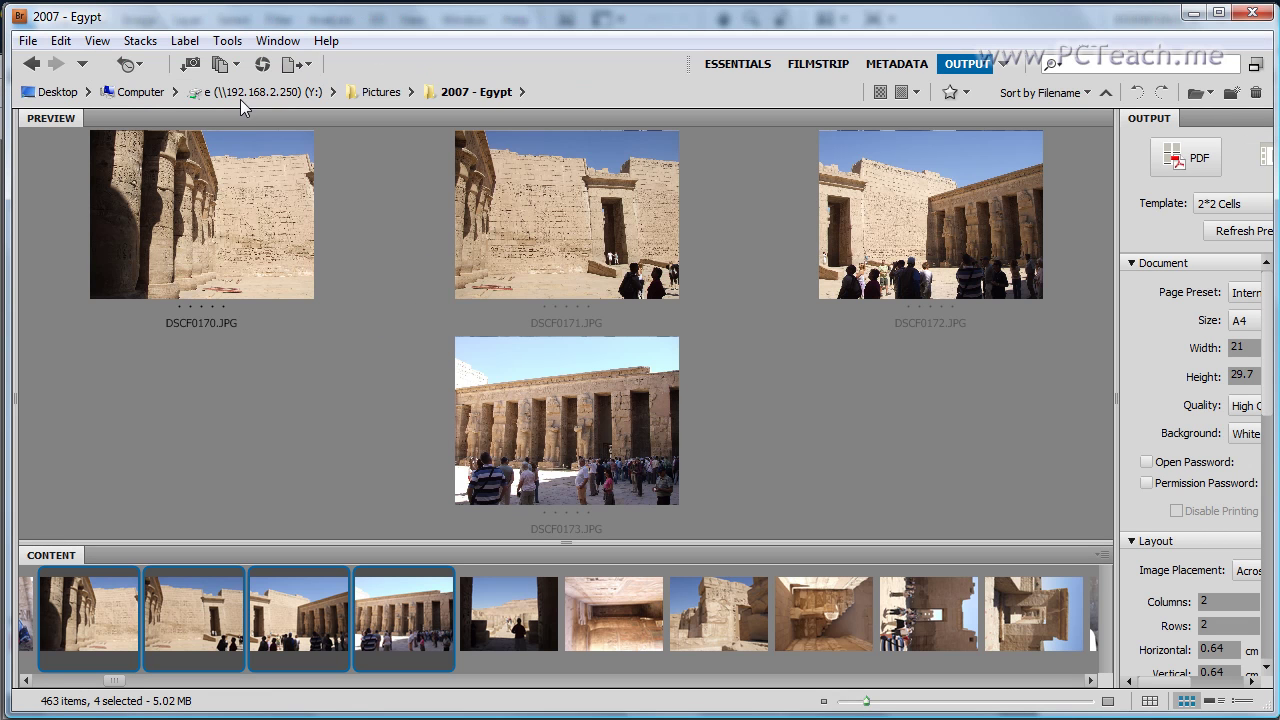
pyautogui.click(225, 45)
pyautogui.moveTo(307, 279)
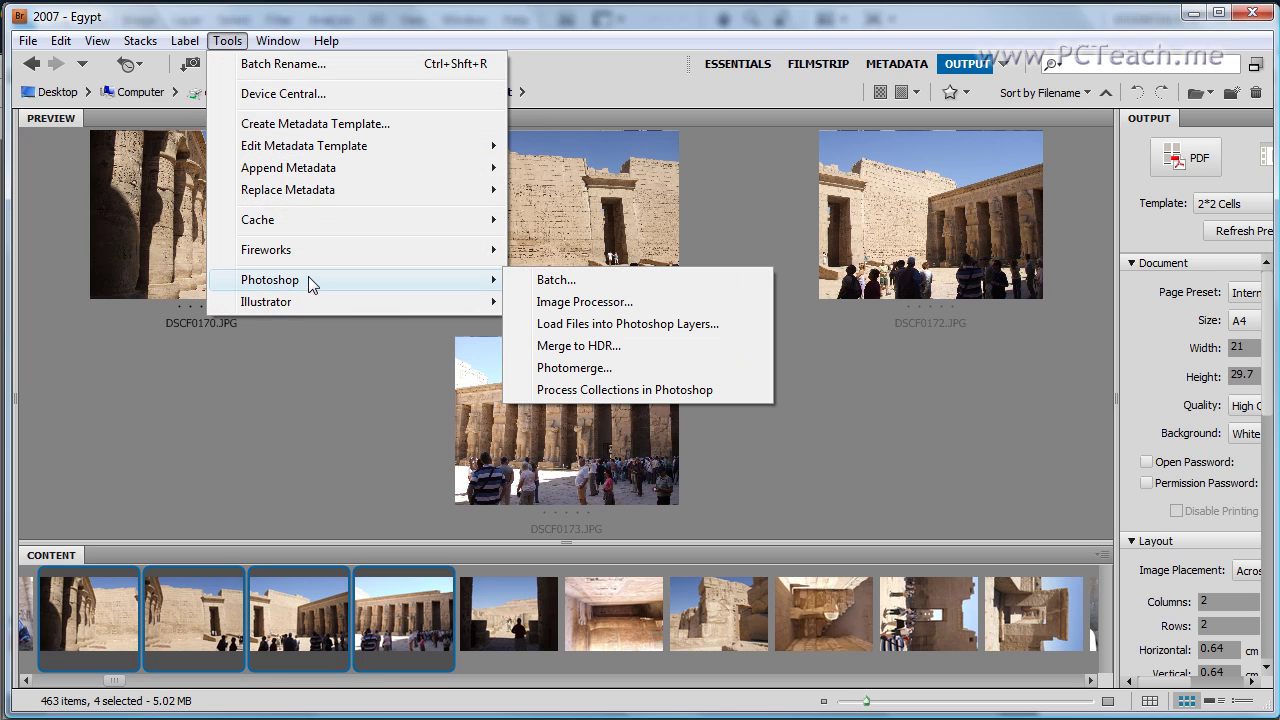
pyautogui.click(593, 367)
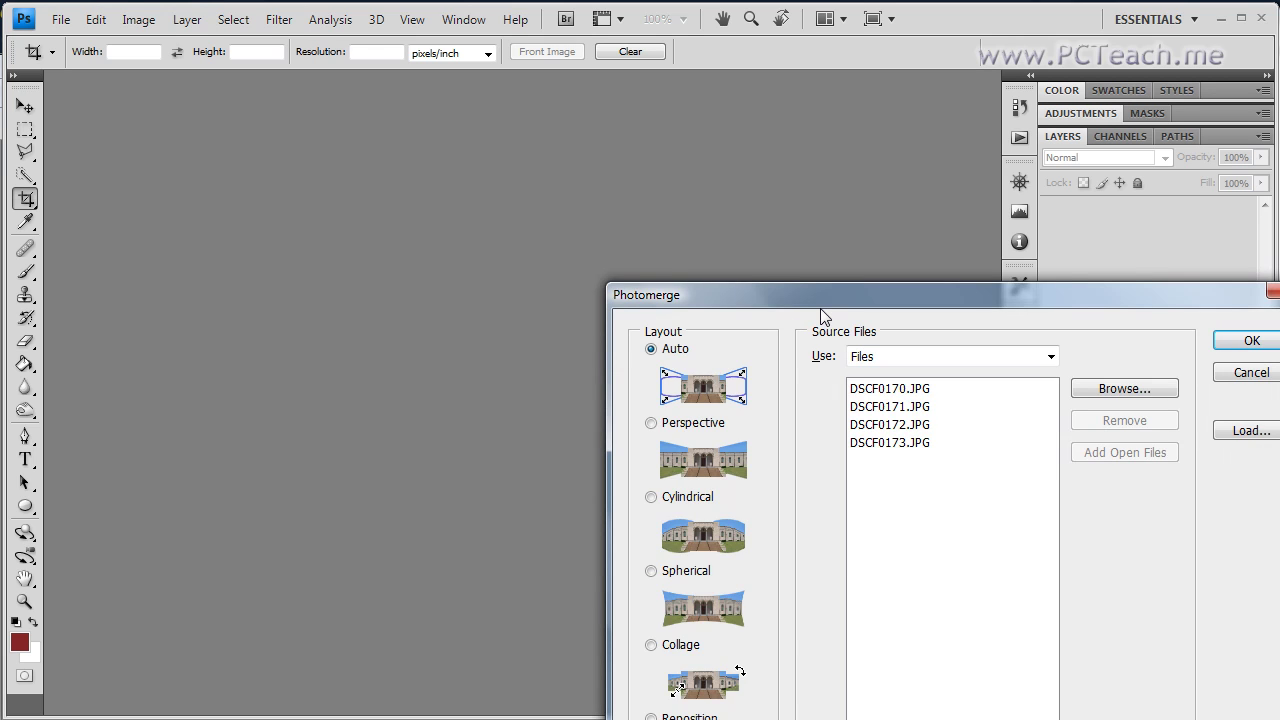
# Bring the Photomerge dialog into view and choose the Cylindrical layout.
pyautogui.moveTo(827, 302); pyautogui.dragTo(489, 86)
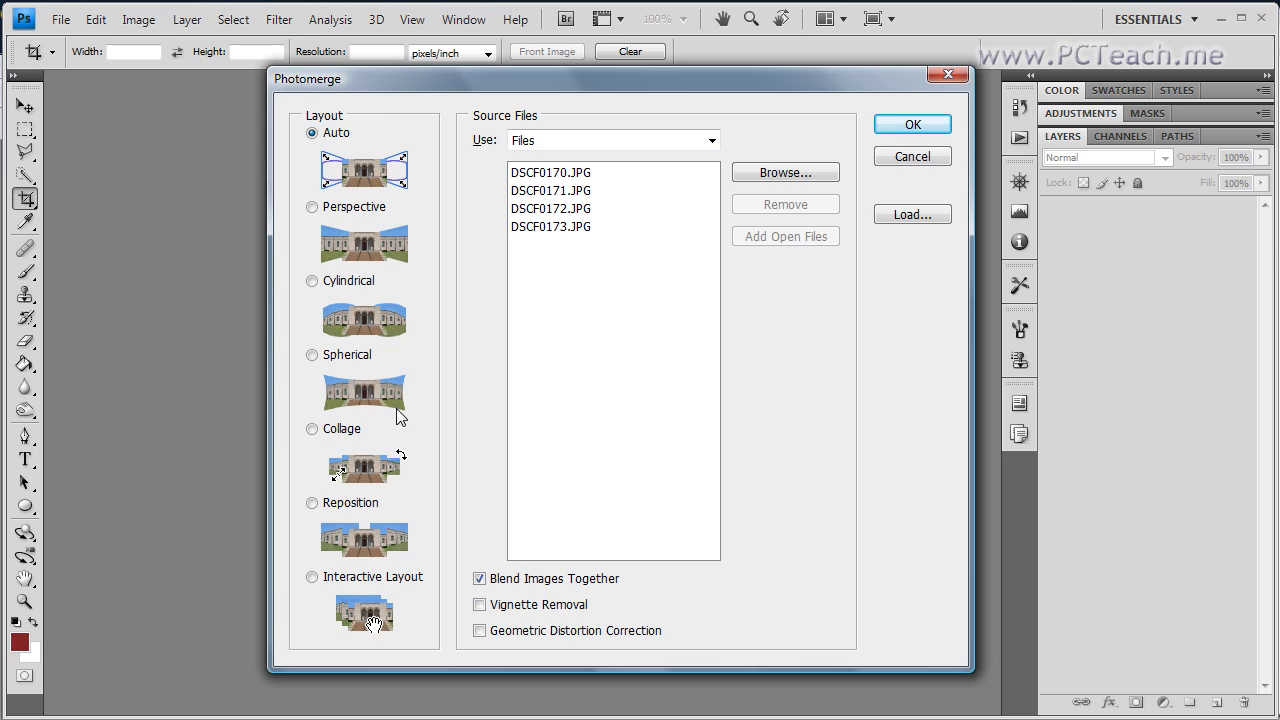
pyautogui.click(313, 283)
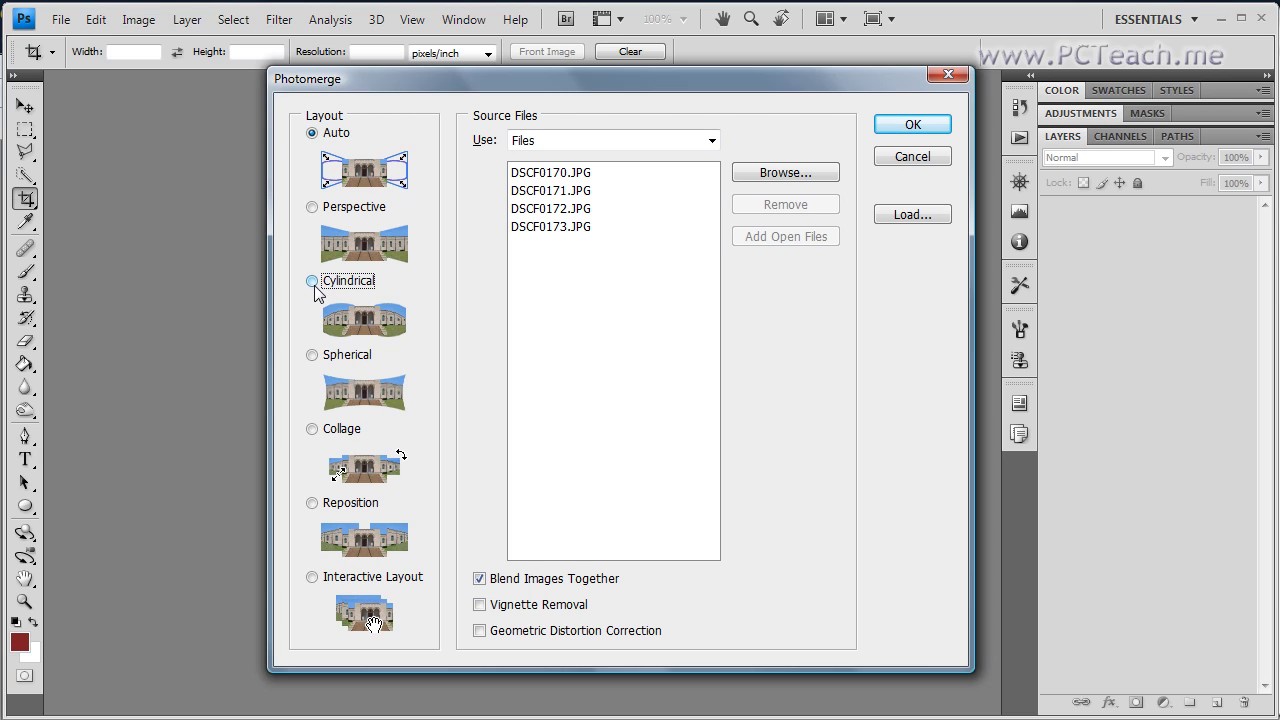
# Run Photomerge with the Cylindrical layout to build Untitled_Panorama1.
pyautogui.click(910, 130)
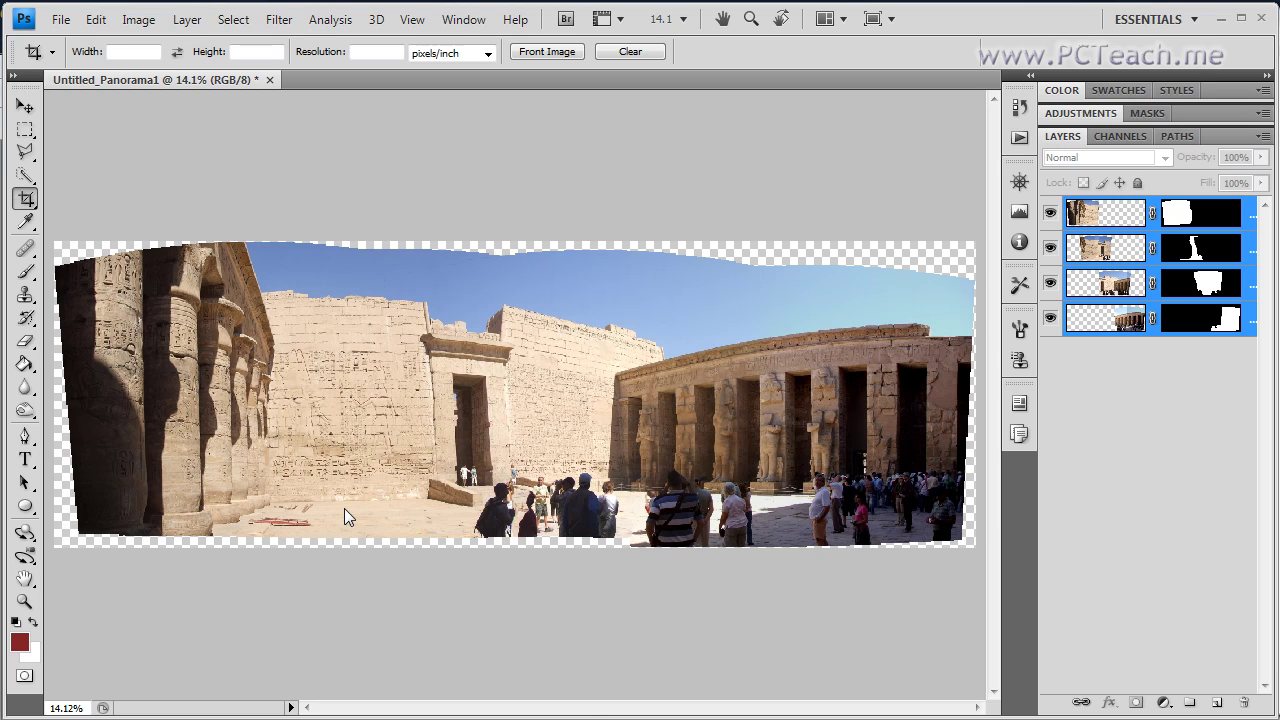
# Close Untitled_Panorama1 without saving and resend DSCF0170–DSCF0173 to Photomerge.
pyautogui.click(270, 80)
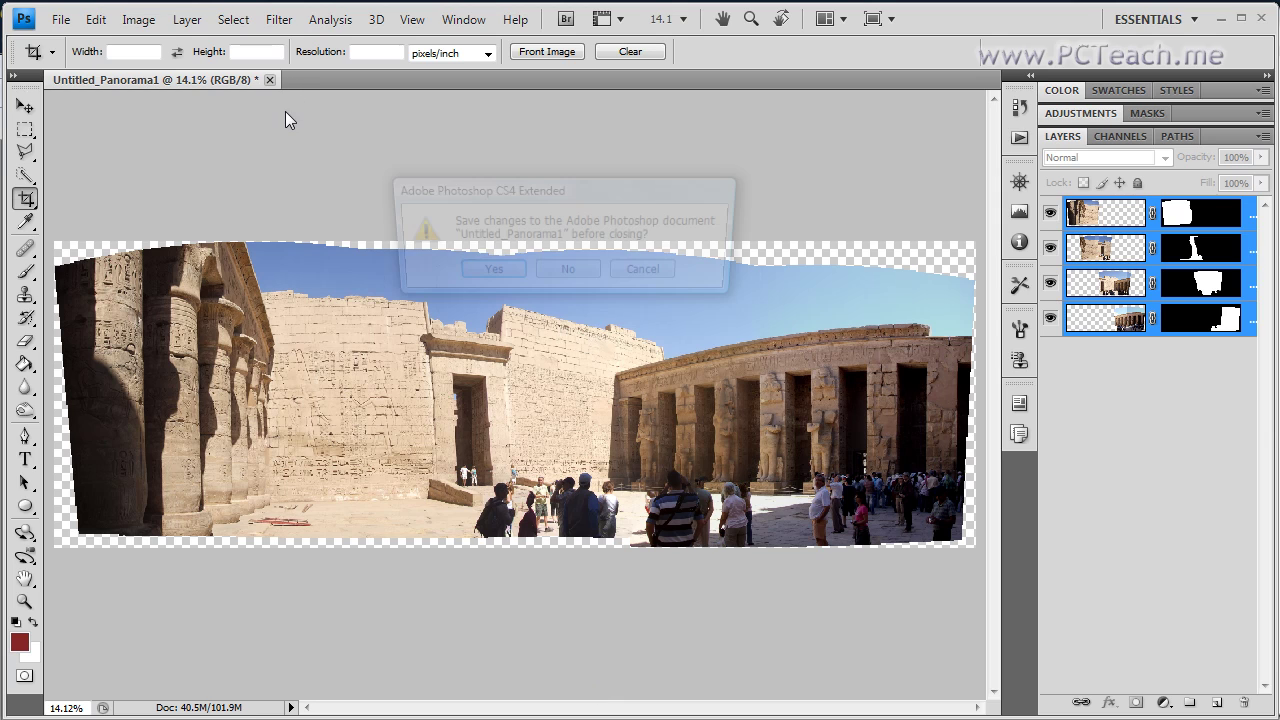
pyautogui.click(572, 273)
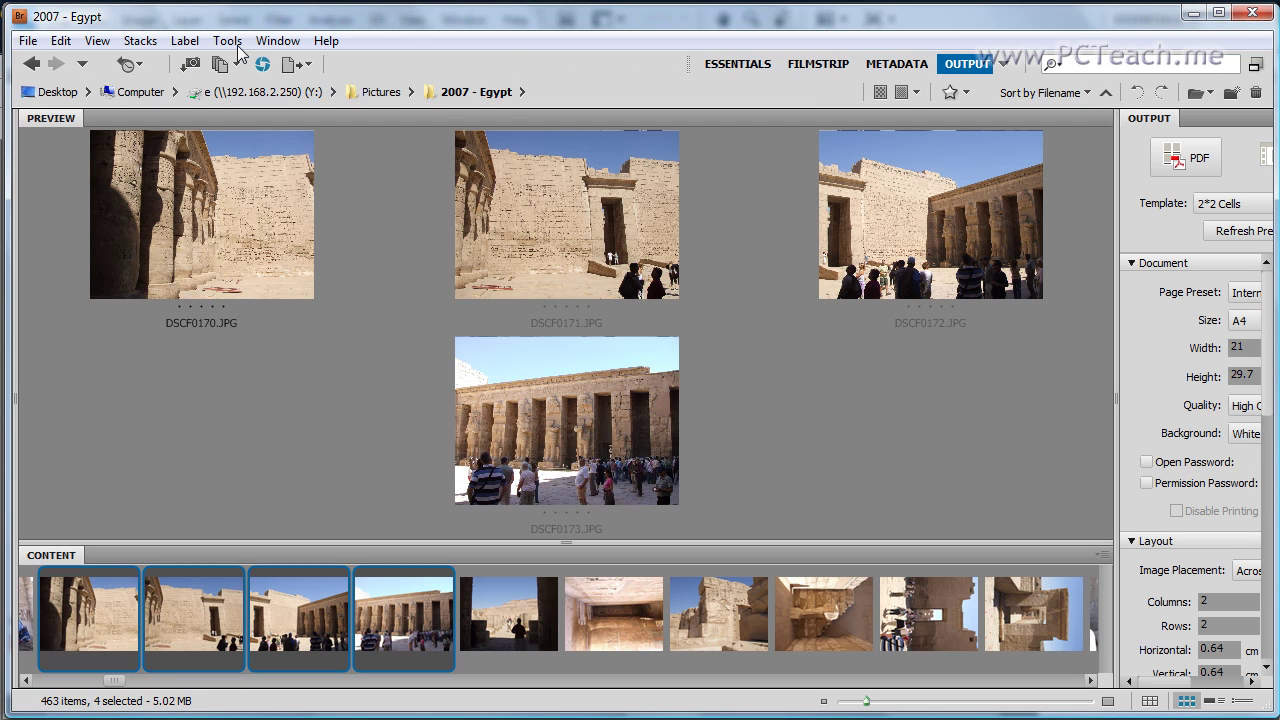
pyautogui.click(236, 42)
pyautogui.moveTo(458, 283)
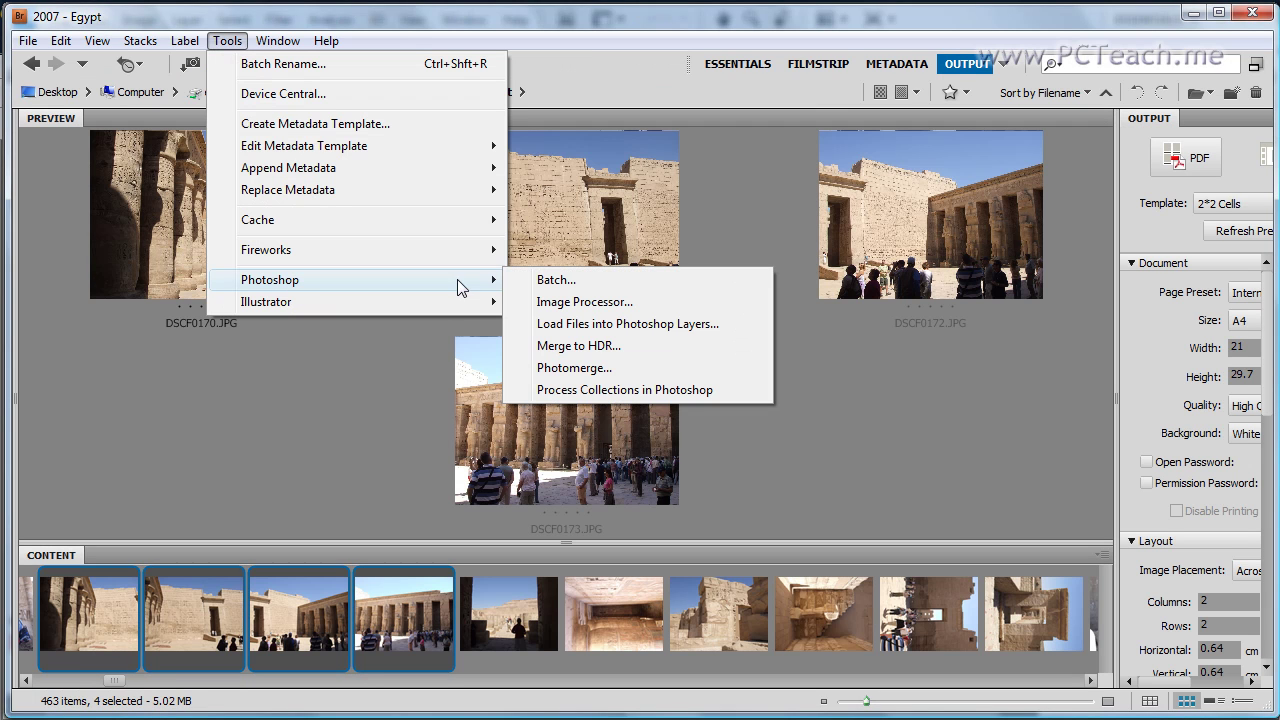
pyautogui.click(588, 369)
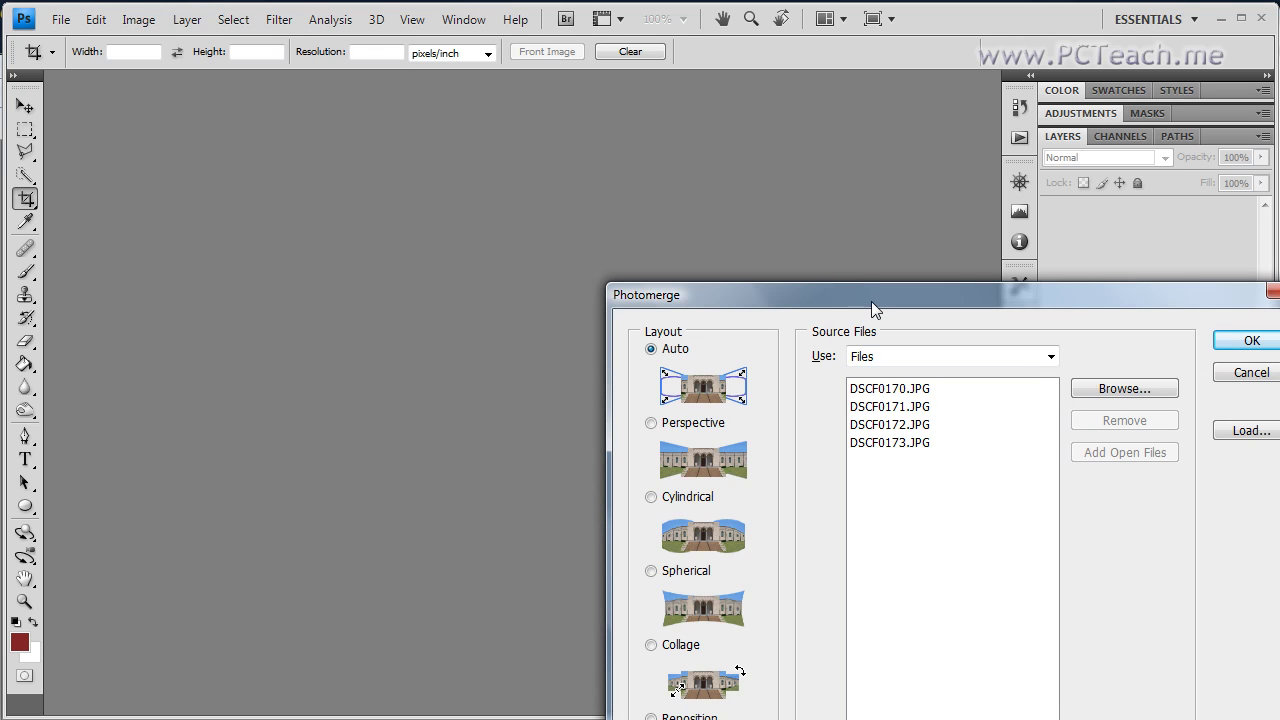
# Choose the Spherical layout in Photomerge and stitch the four temple photos.
pyautogui.moveTo(871, 301); pyautogui.dragTo(518, 100)
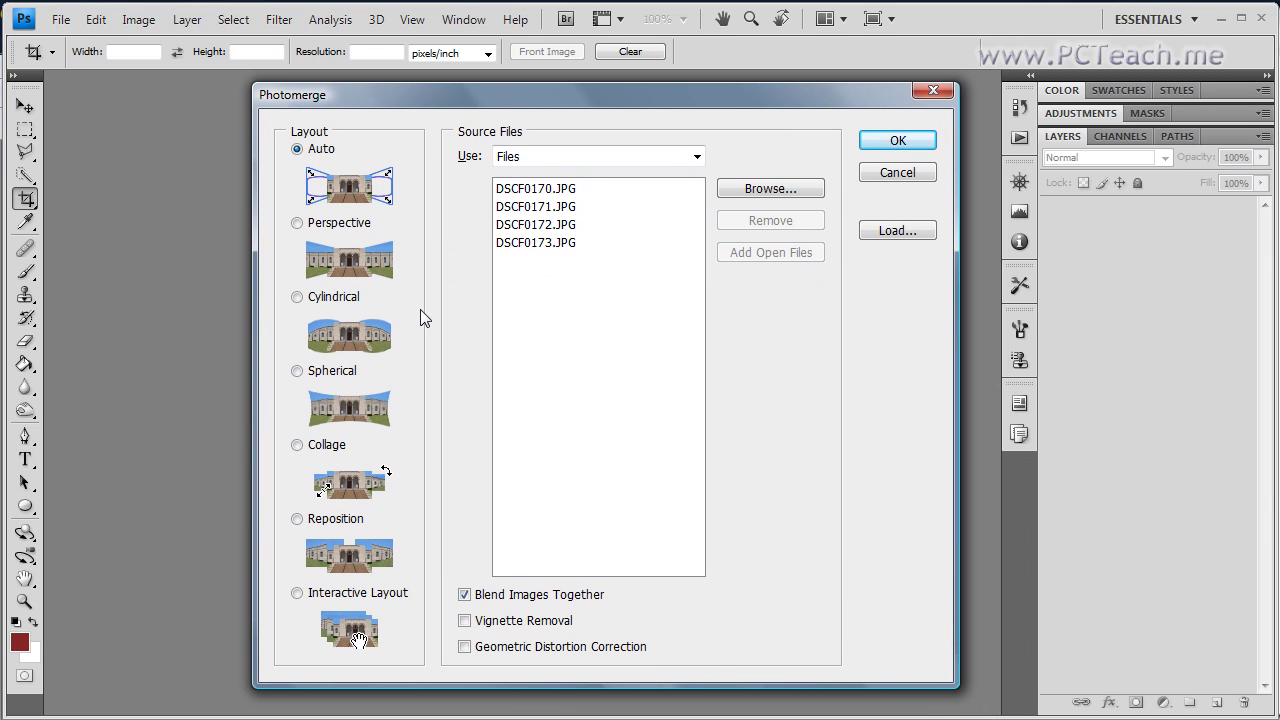
pyautogui.click(299, 373)
pyautogui.click(894, 144)
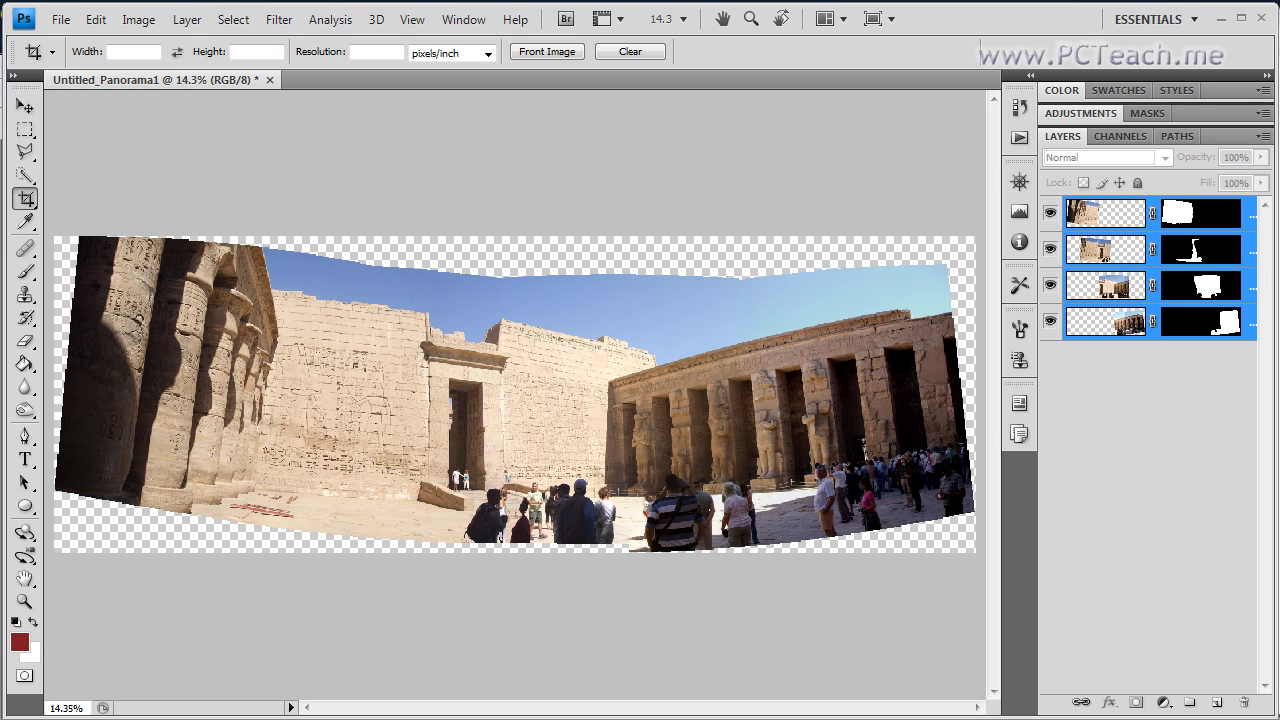
# From Bridge, send the four selected temple photos to Photomerge via Tools > Photoshop.
pyautogui.hotkey('alt', 'Tab')
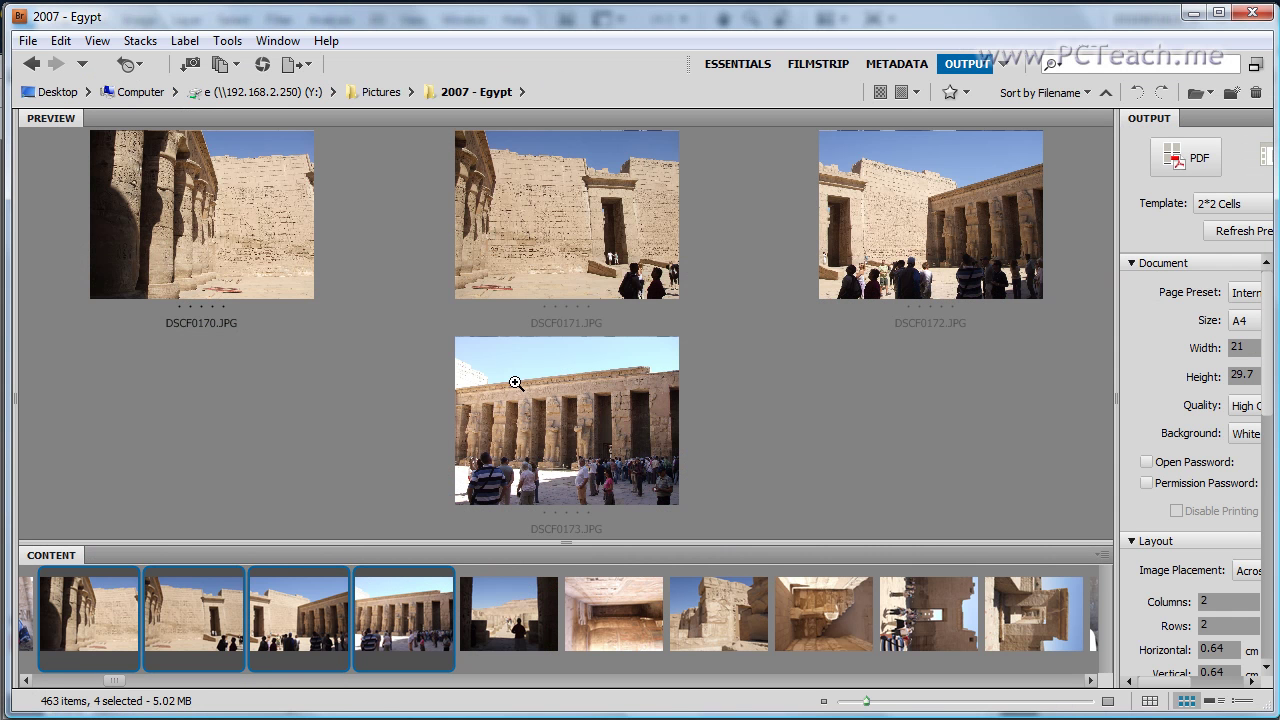
pyautogui.click(237, 41)
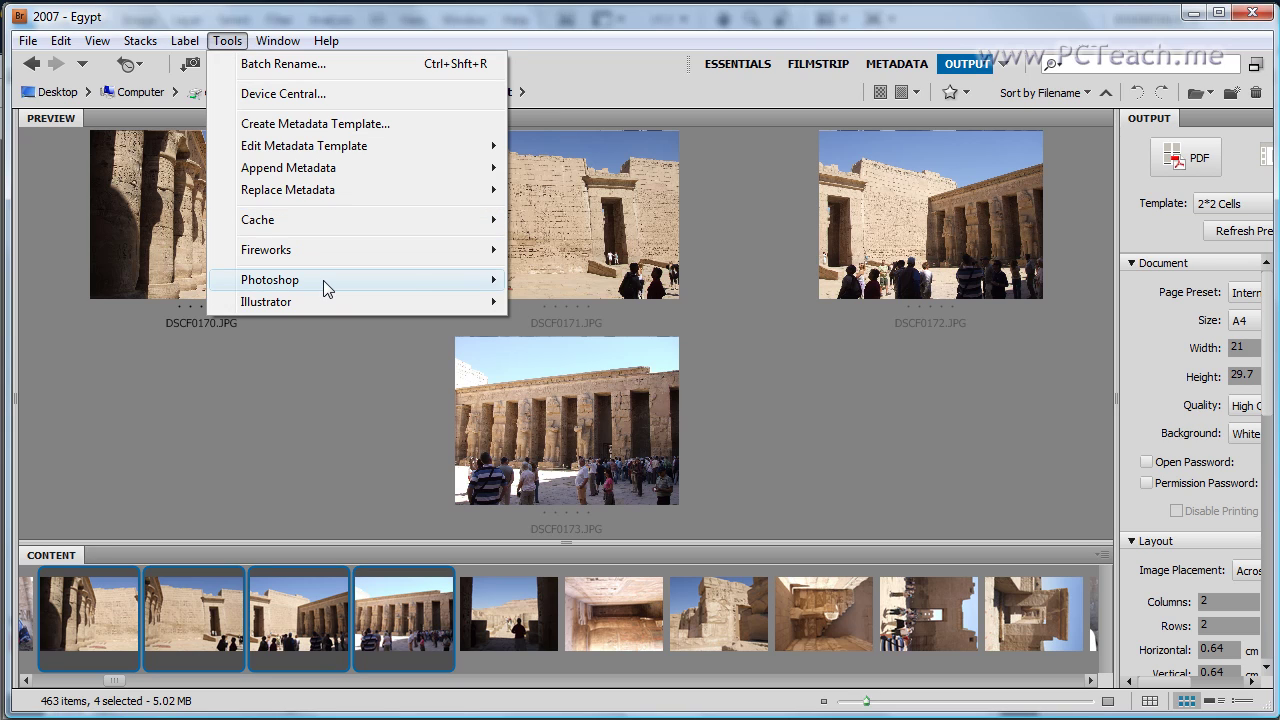
pyautogui.moveTo(323, 280)
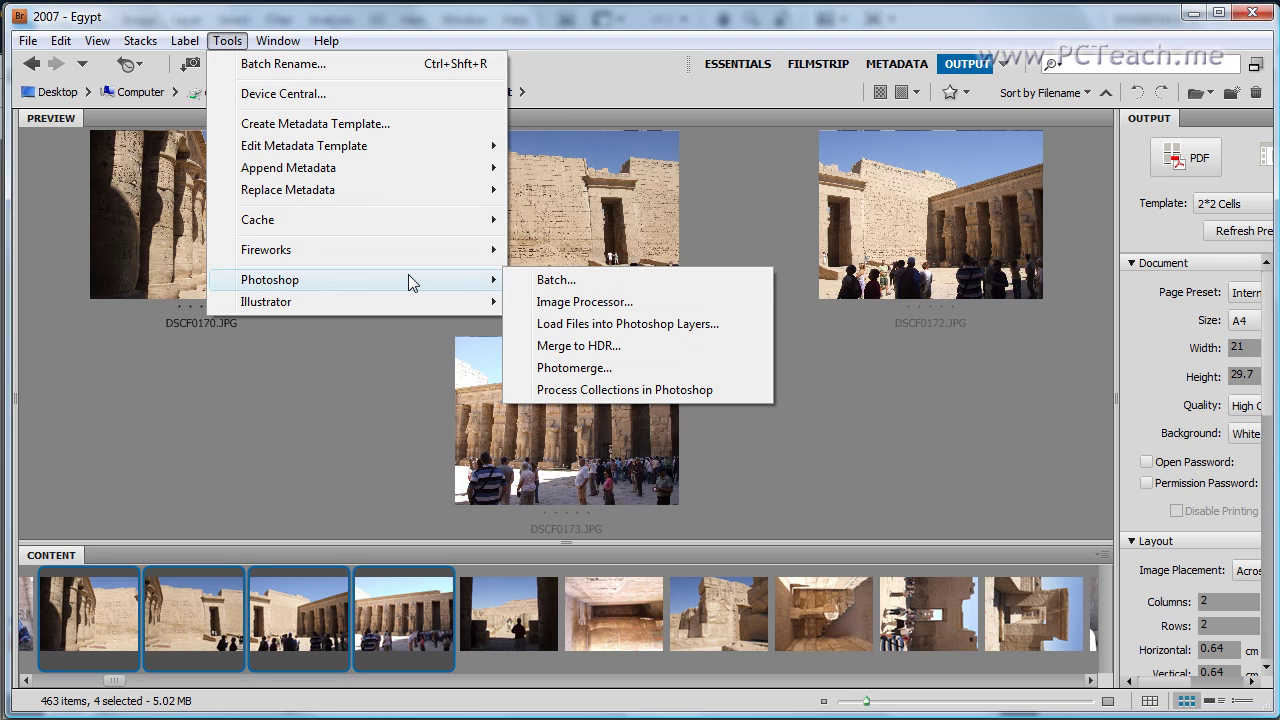
pyautogui.click(598, 368)
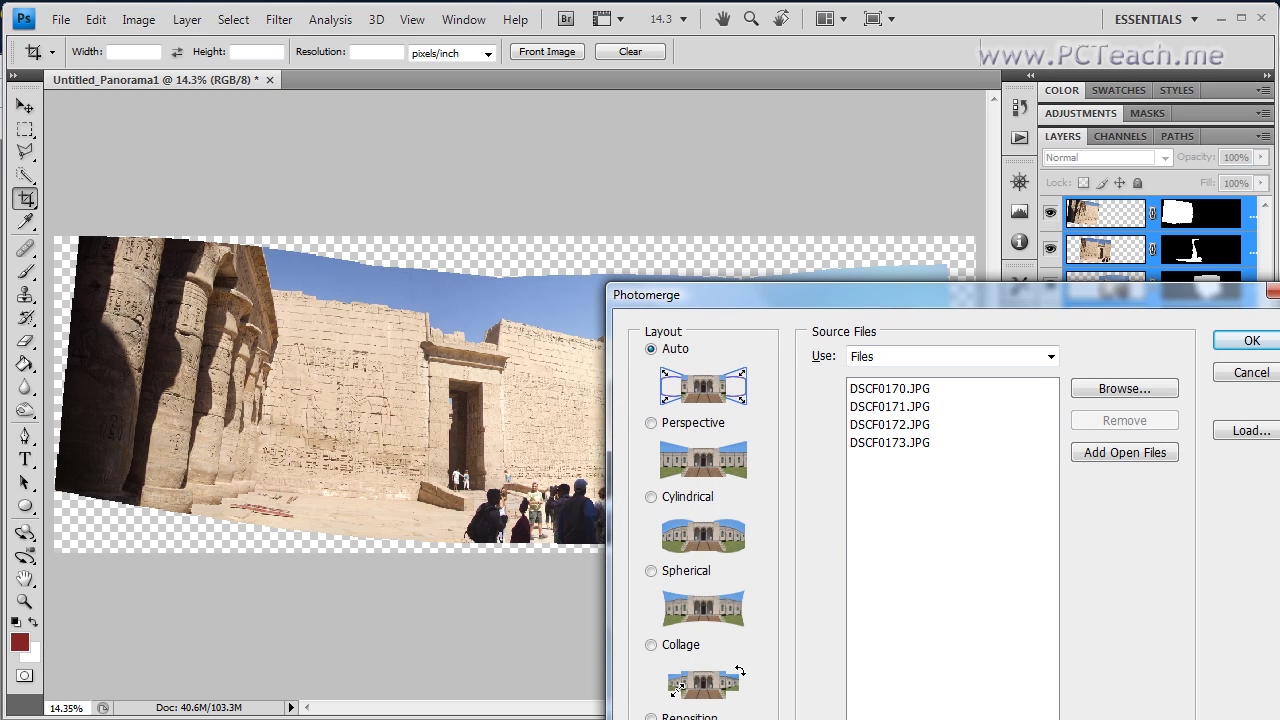
# Move the Photomerge dialog listing DSCF0170–DSCF0173 up and left into full view.
pyautogui.moveTo(1012, 294); pyautogui.dragTo(602, 67)
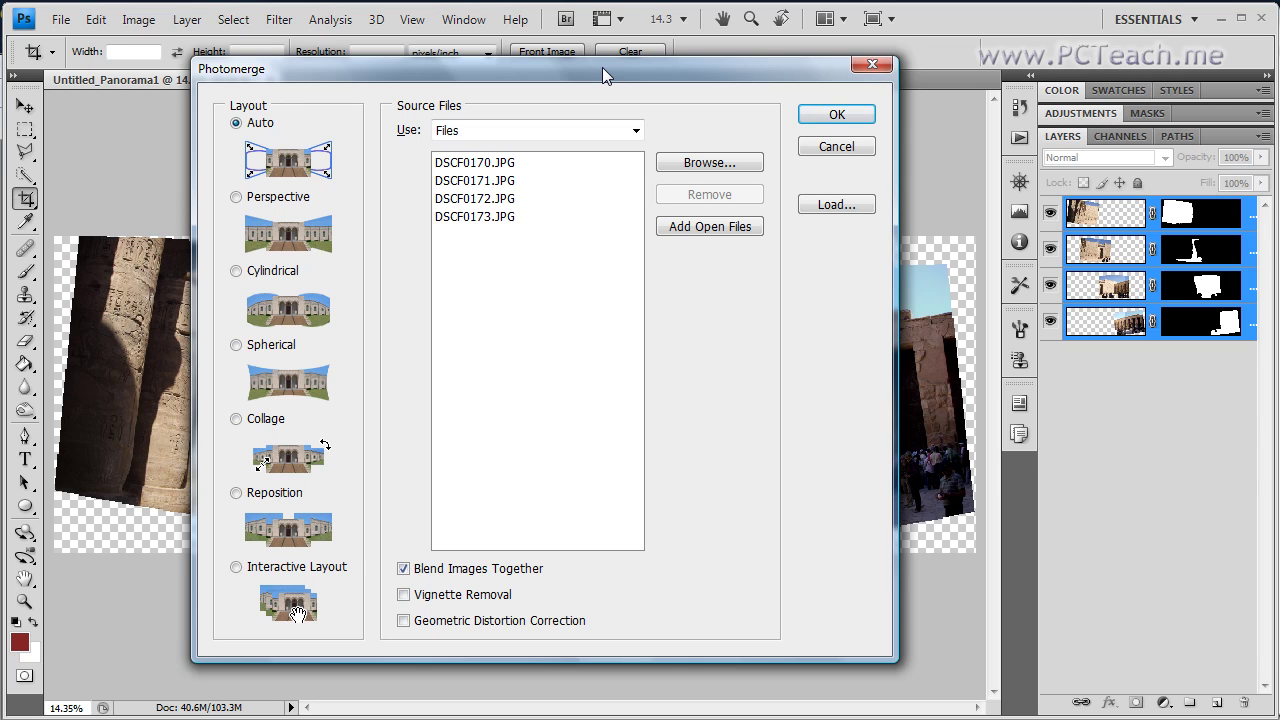